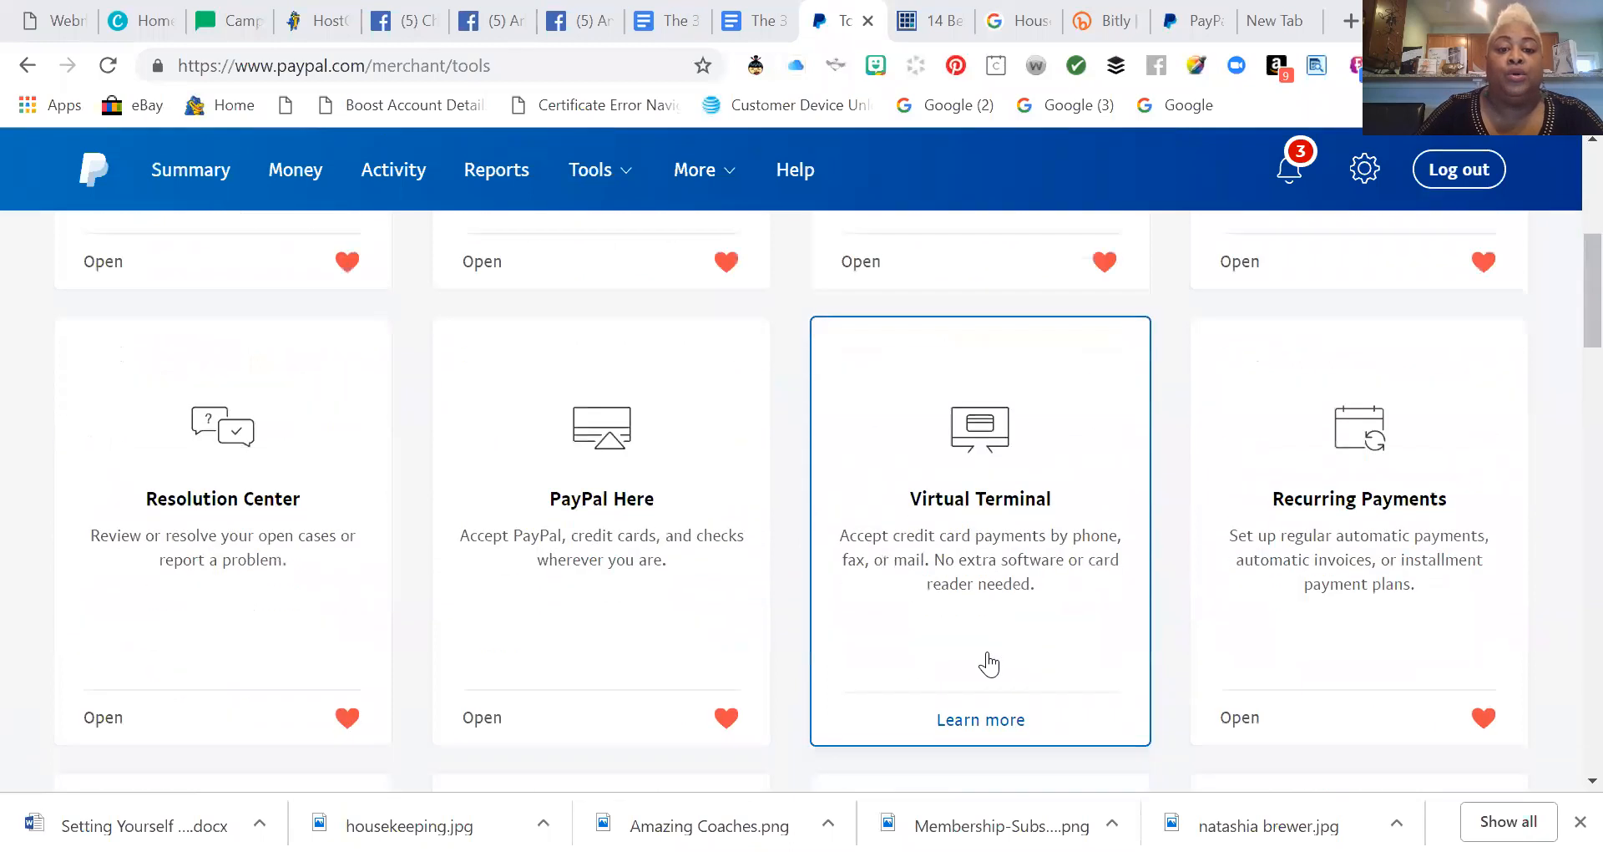
# Open the PayPal buttons tool to reach the Make a PayPal Button page.
pyautogui.scroll(1, 984, 662)
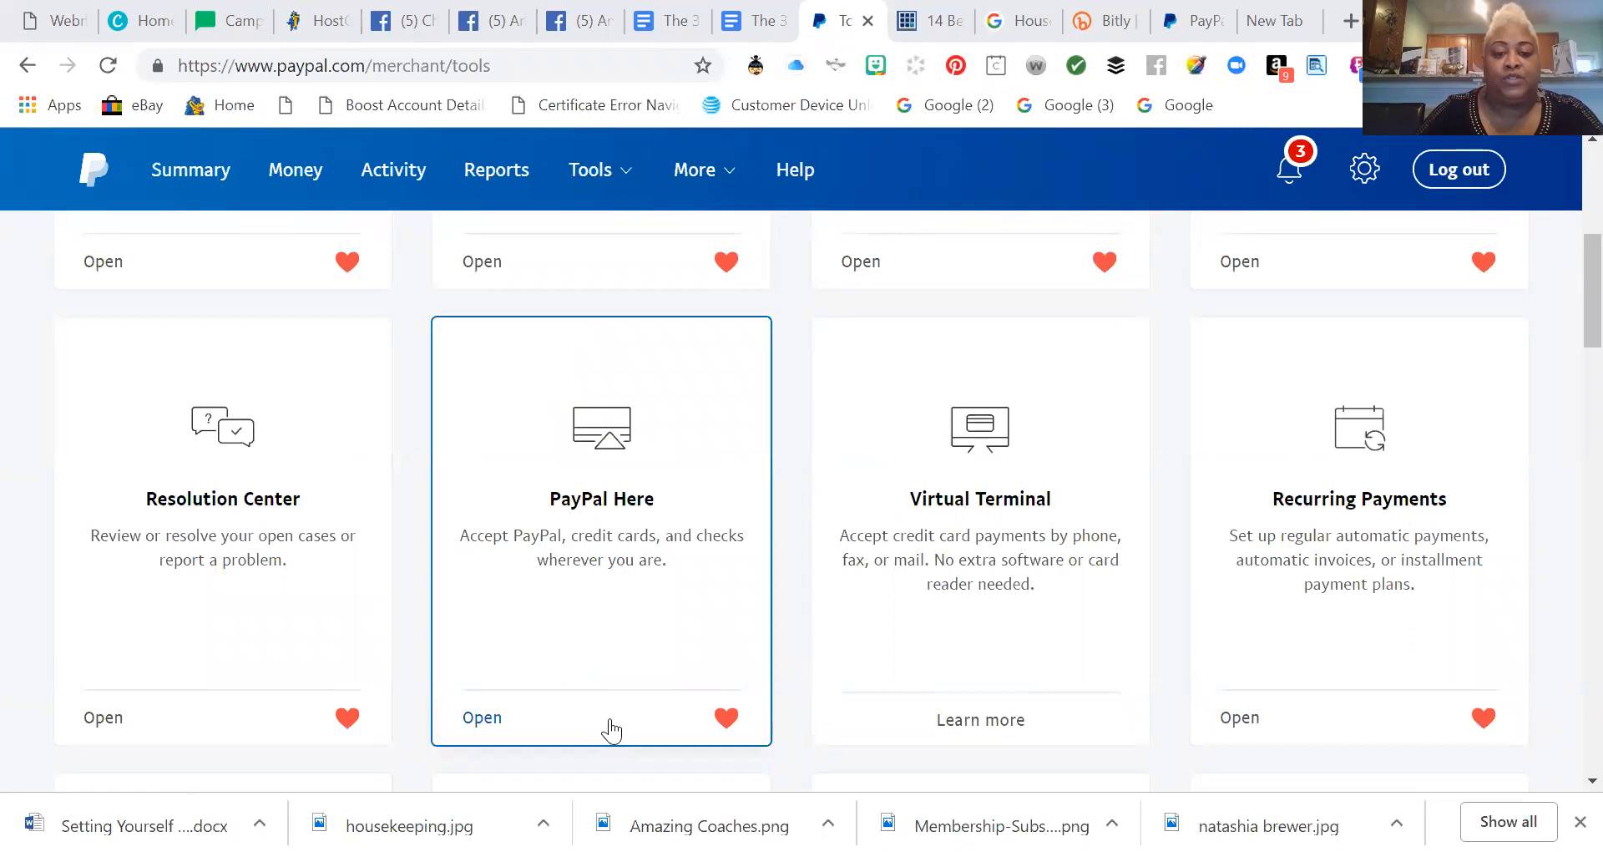
pyautogui.scroll(6, 630, 698)
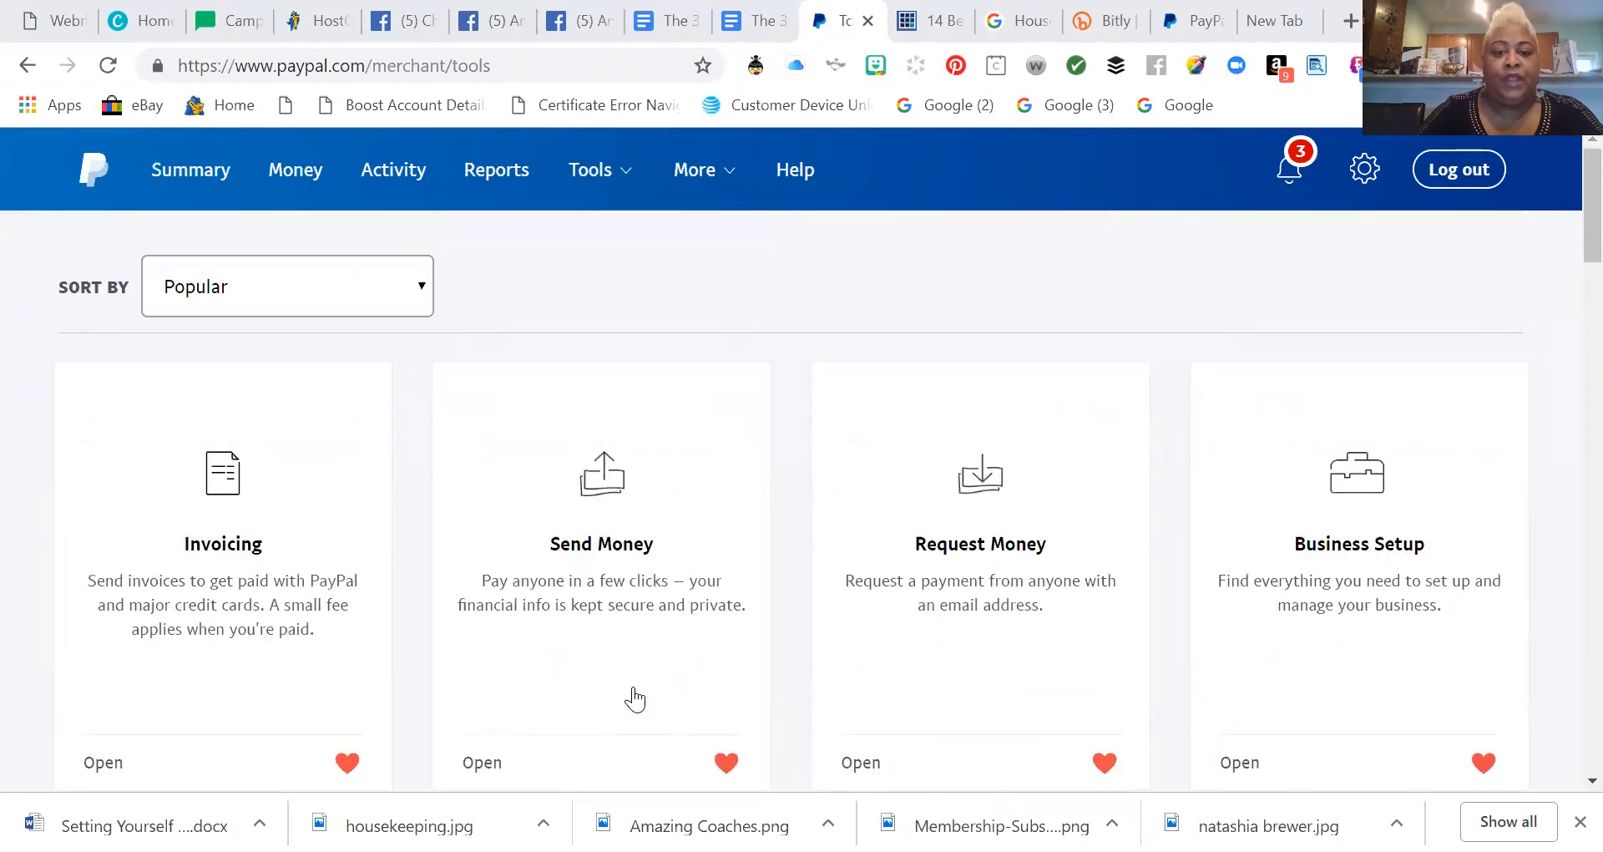
pyautogui.scroll(-1, 675, 690)
pyautogui.scroll(1, 675, 690)
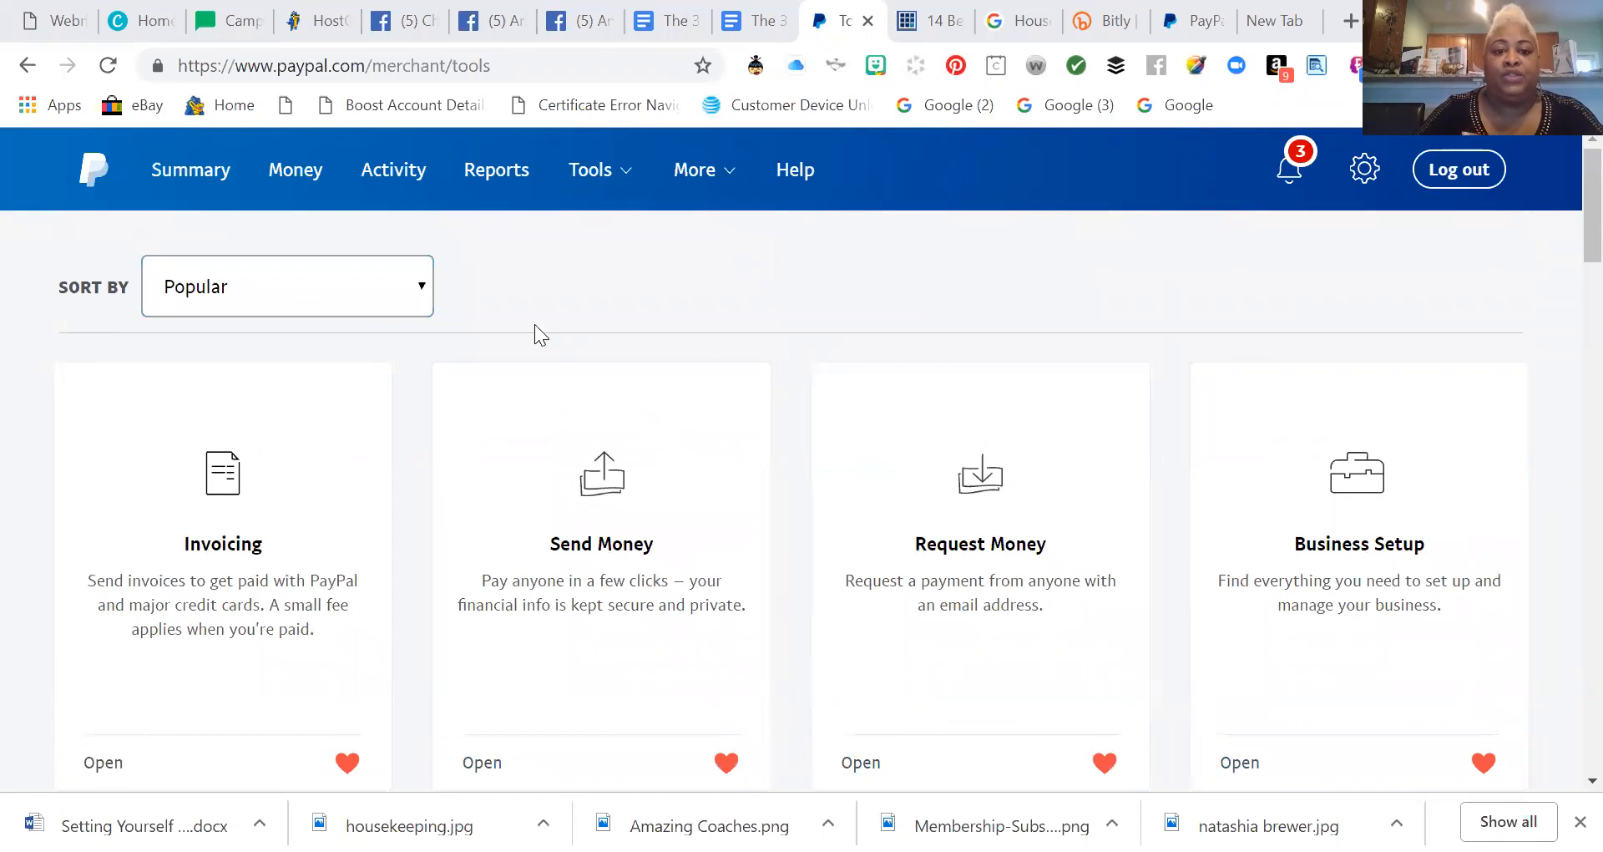
pyautogui.moveTo(583, 150)
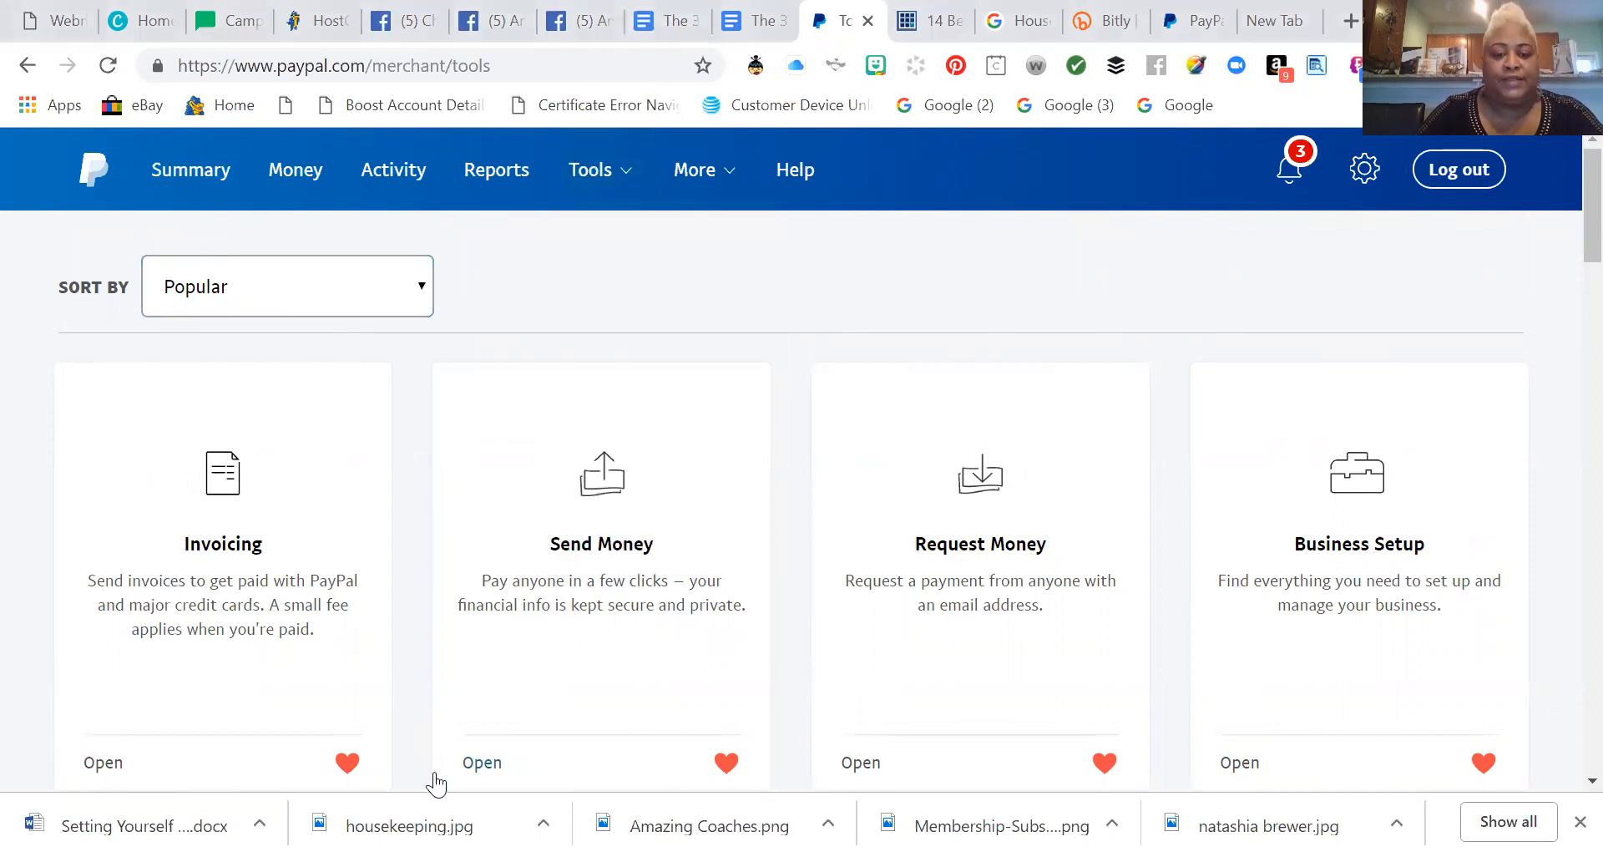
pyautogui.scroll(-5, 582, 535)
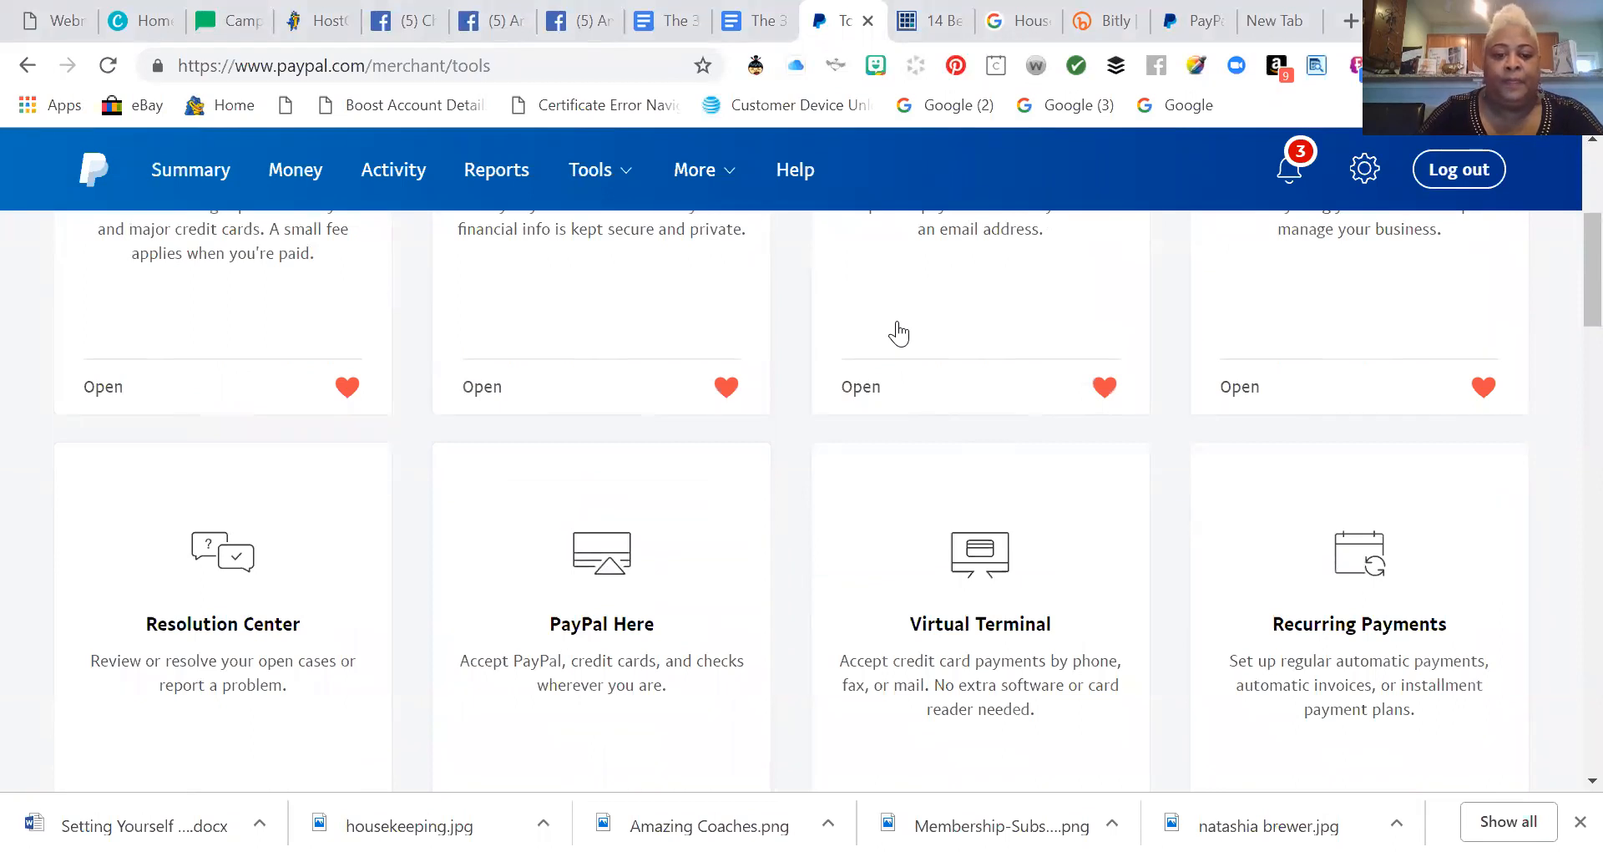
pyautogui.scroll(-12, 418, 483)
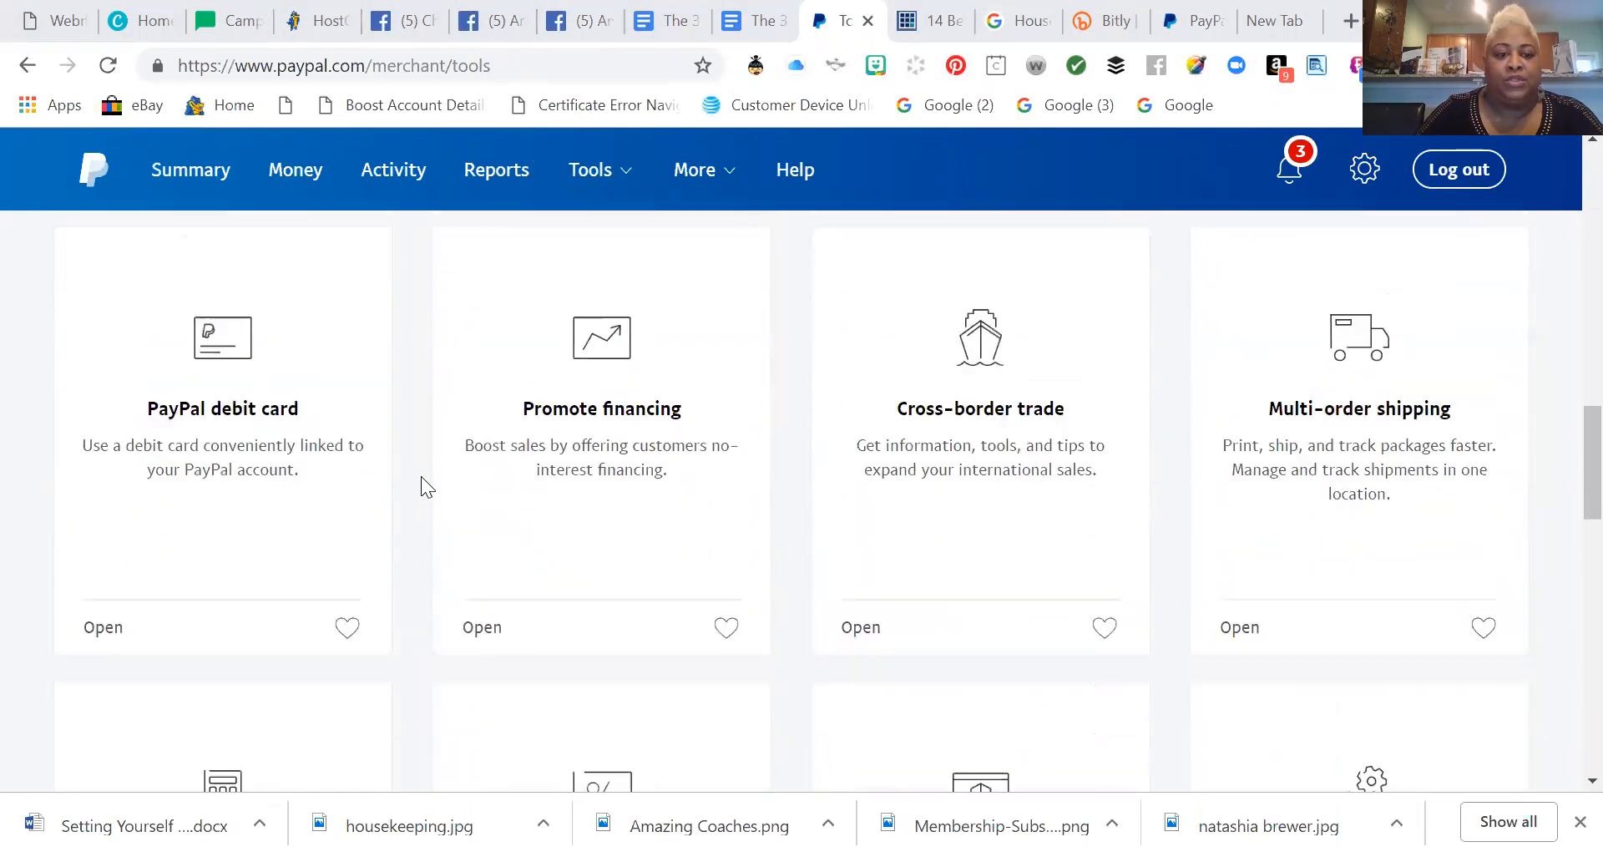
pyautogui.scroll(7, 423, 476)
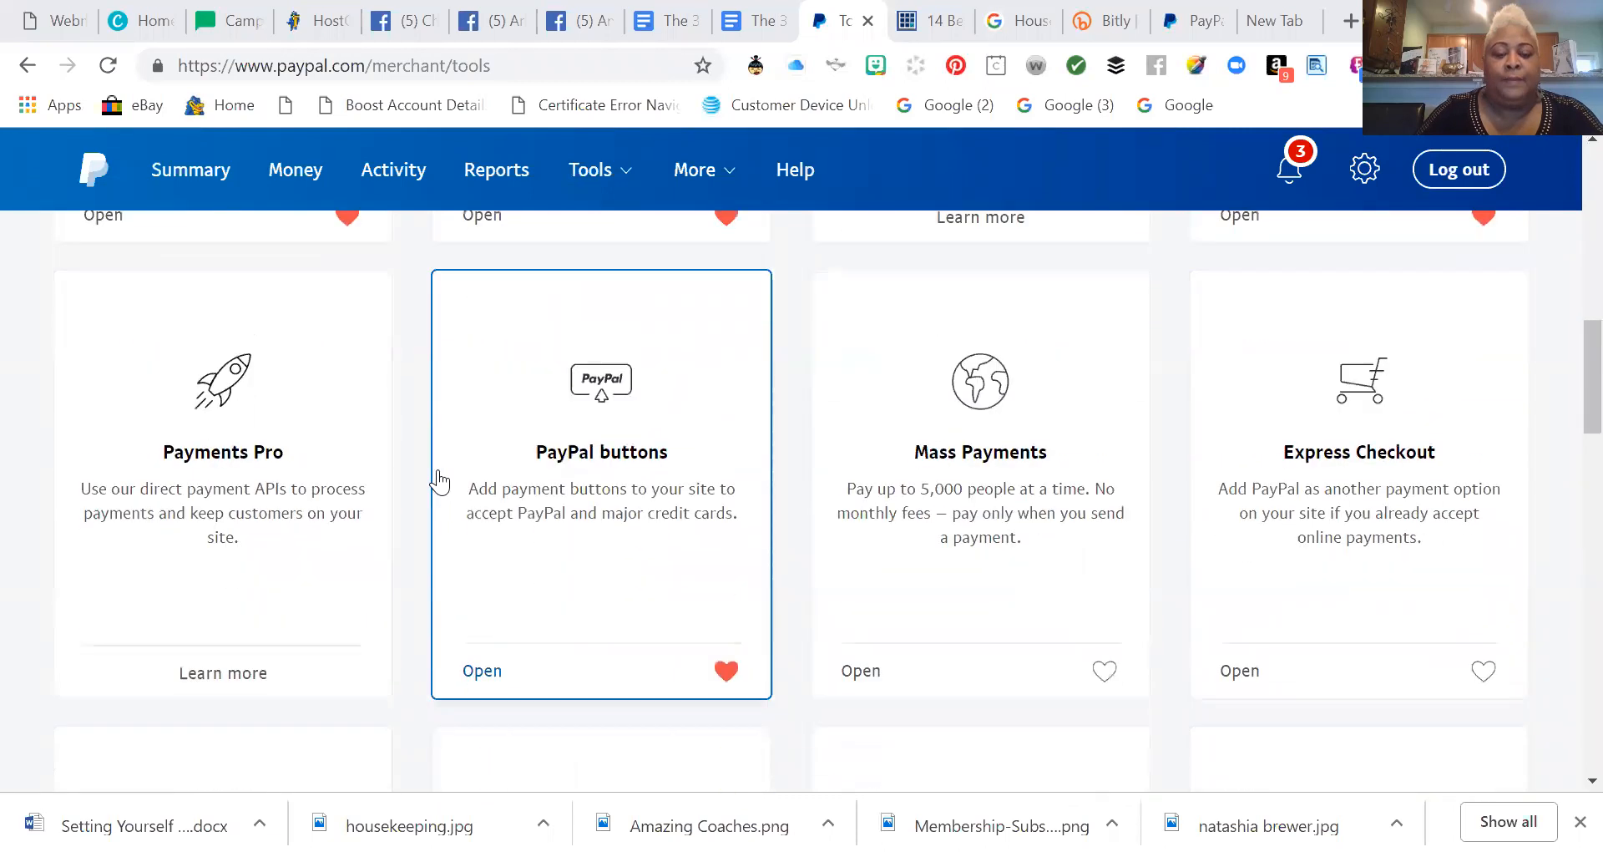
pyautogui.scroll(-1, 440, 480)
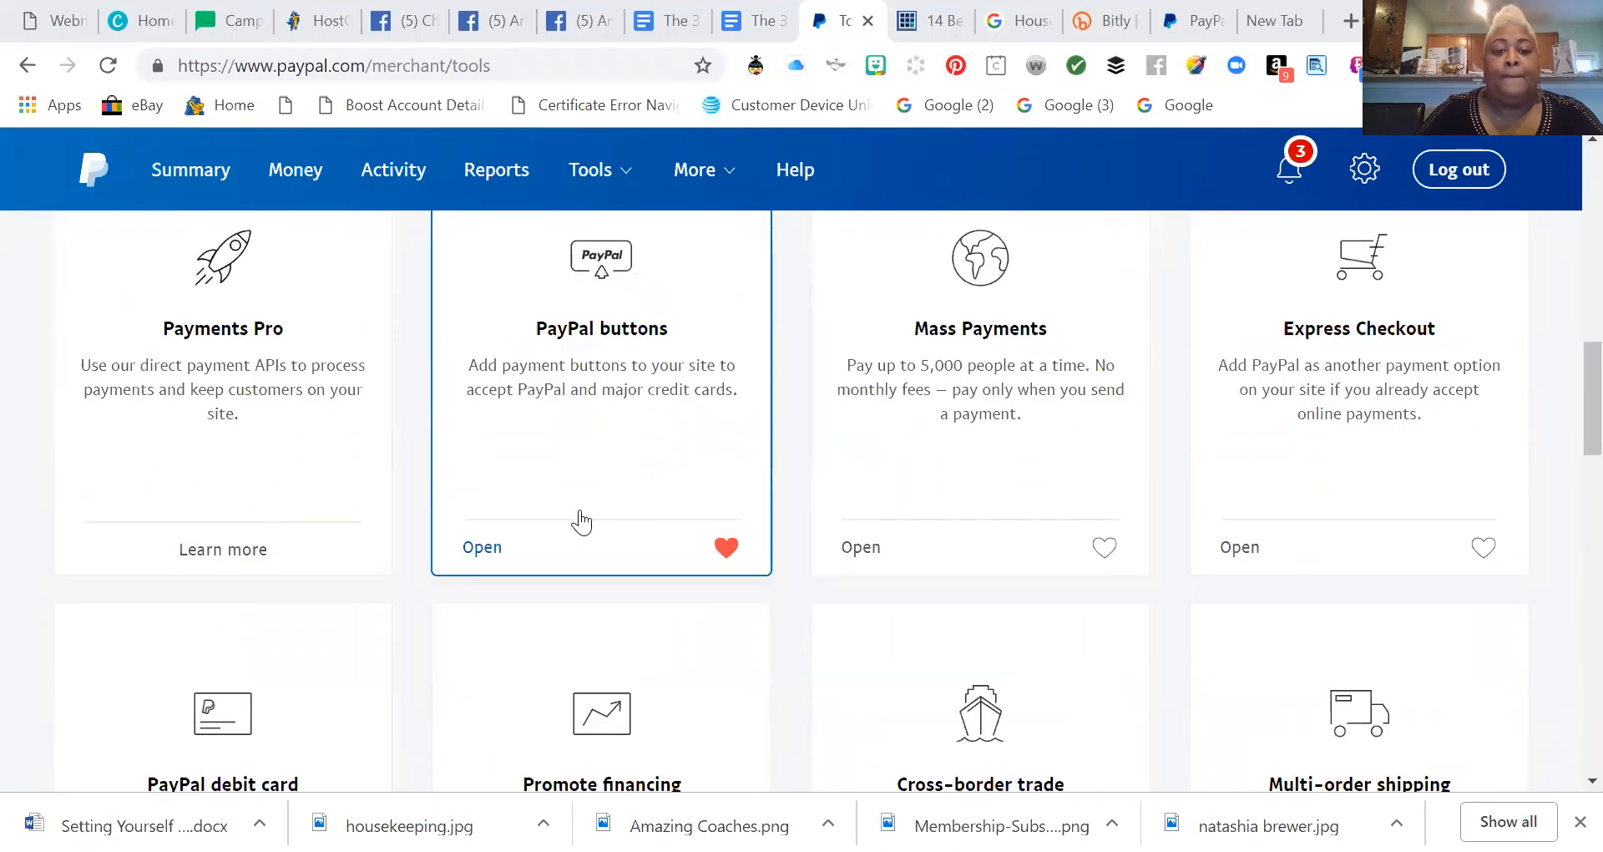
pyautogui.click(483, 549)
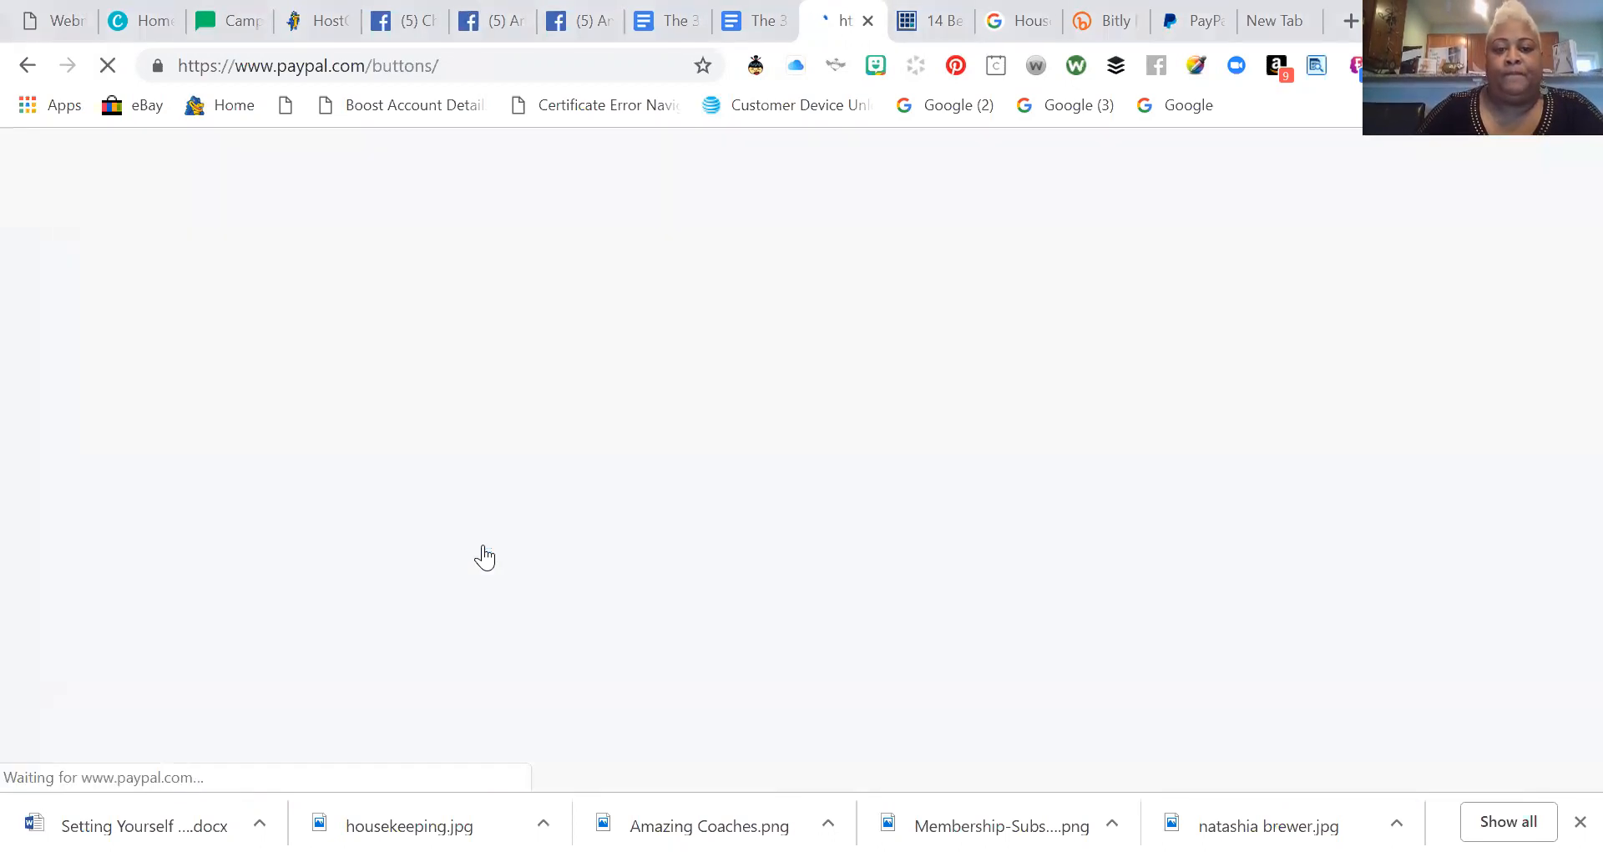
pyautogui.scroll(-8, 626, 558)
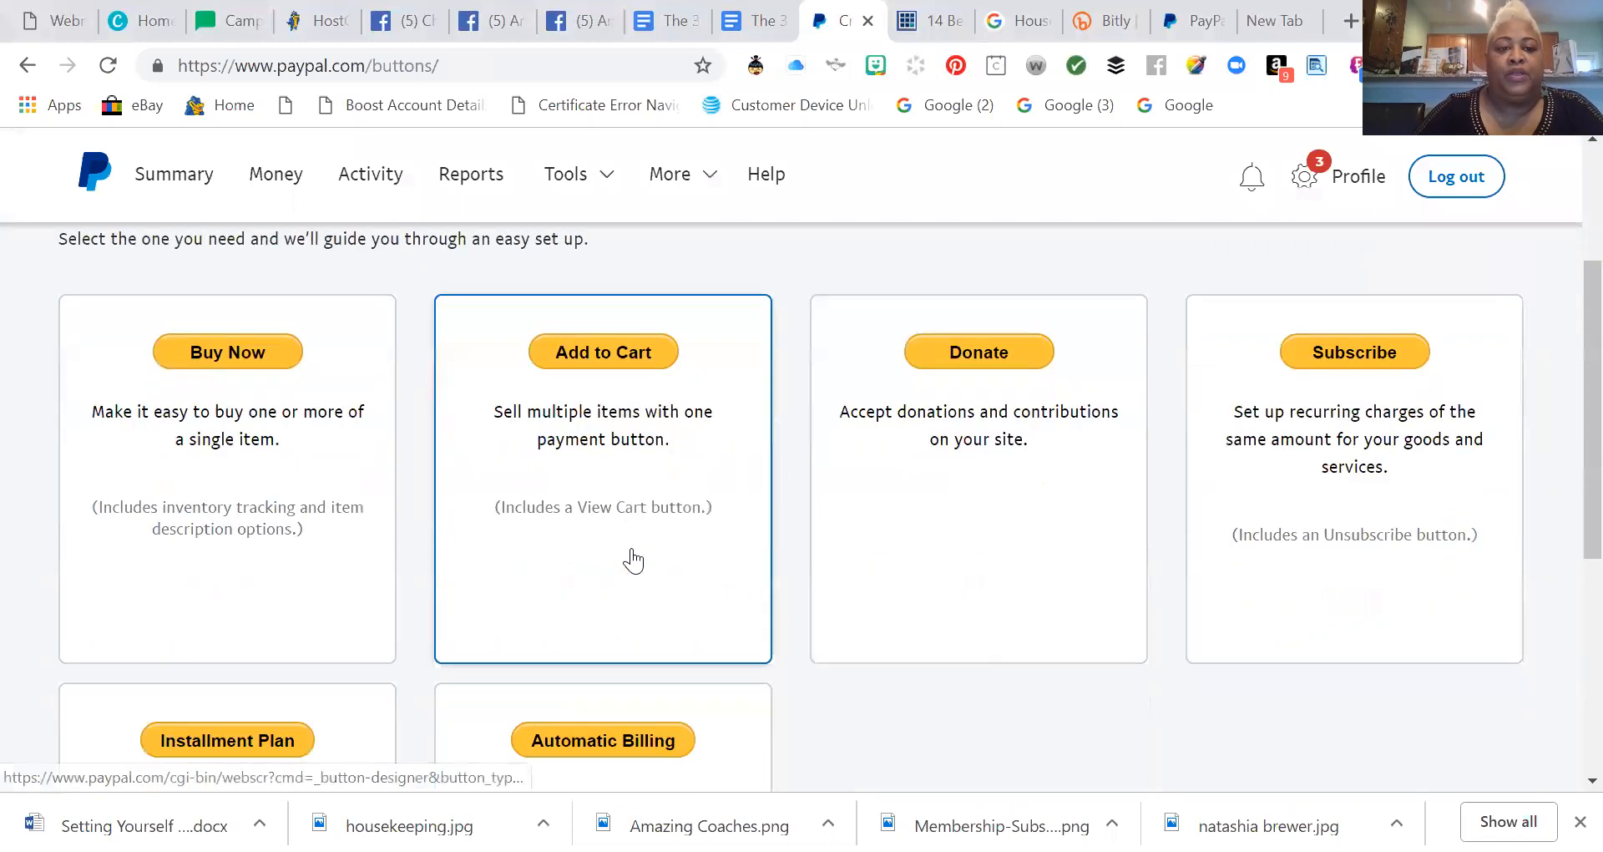
pyautogui.scroll(6, 630, 558)
pyautogui.scroll(-2, 631, 558)
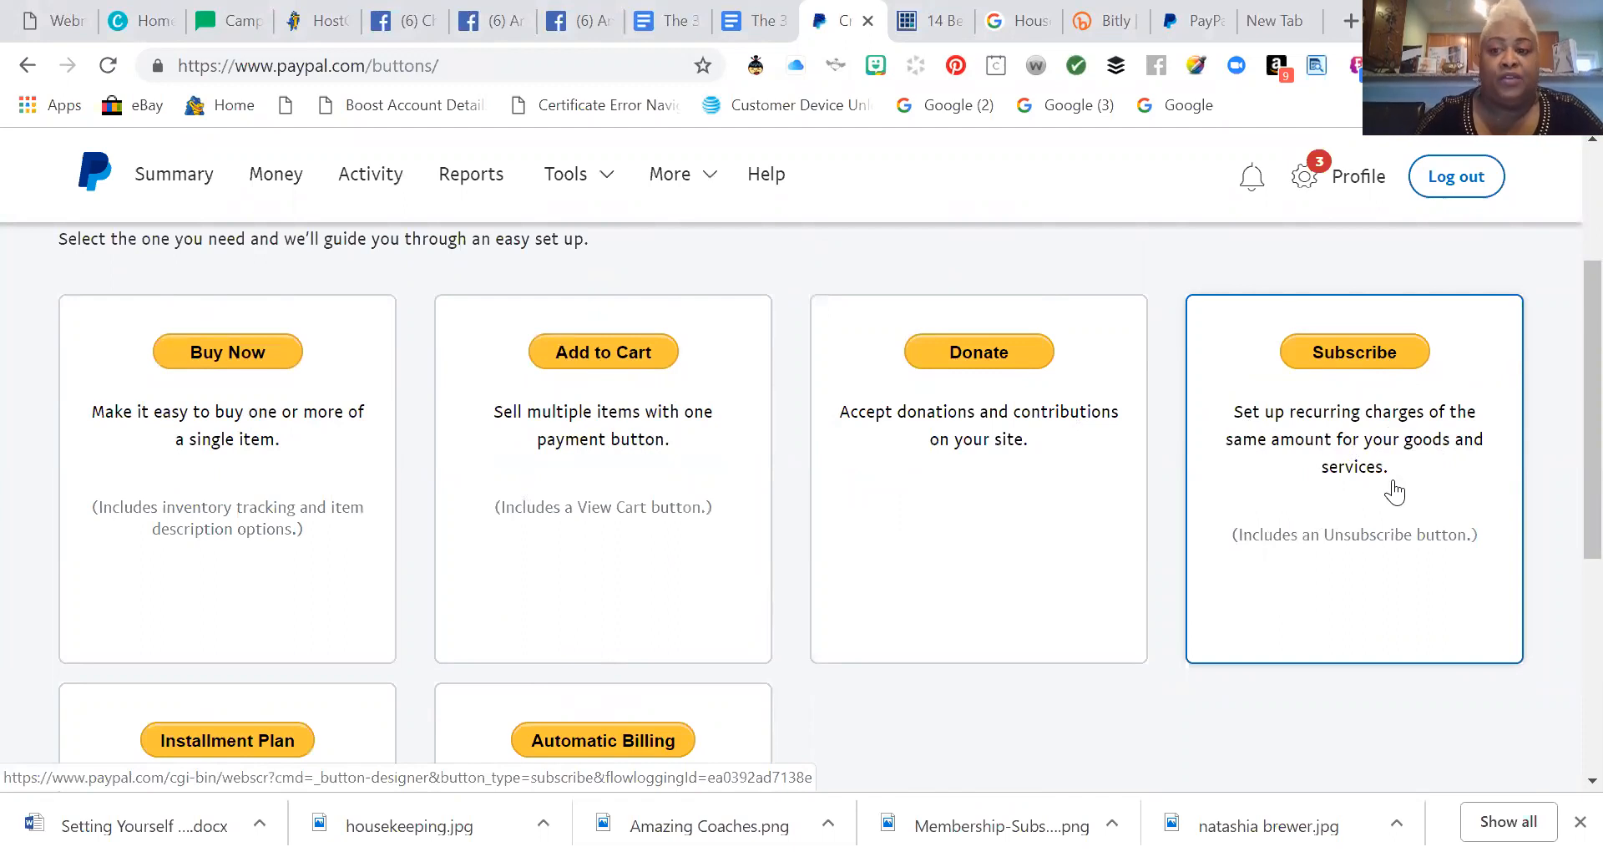
# Choose the Subscribe button type to start a Subscriptions button form.
pyautogui.click(1345, 351)
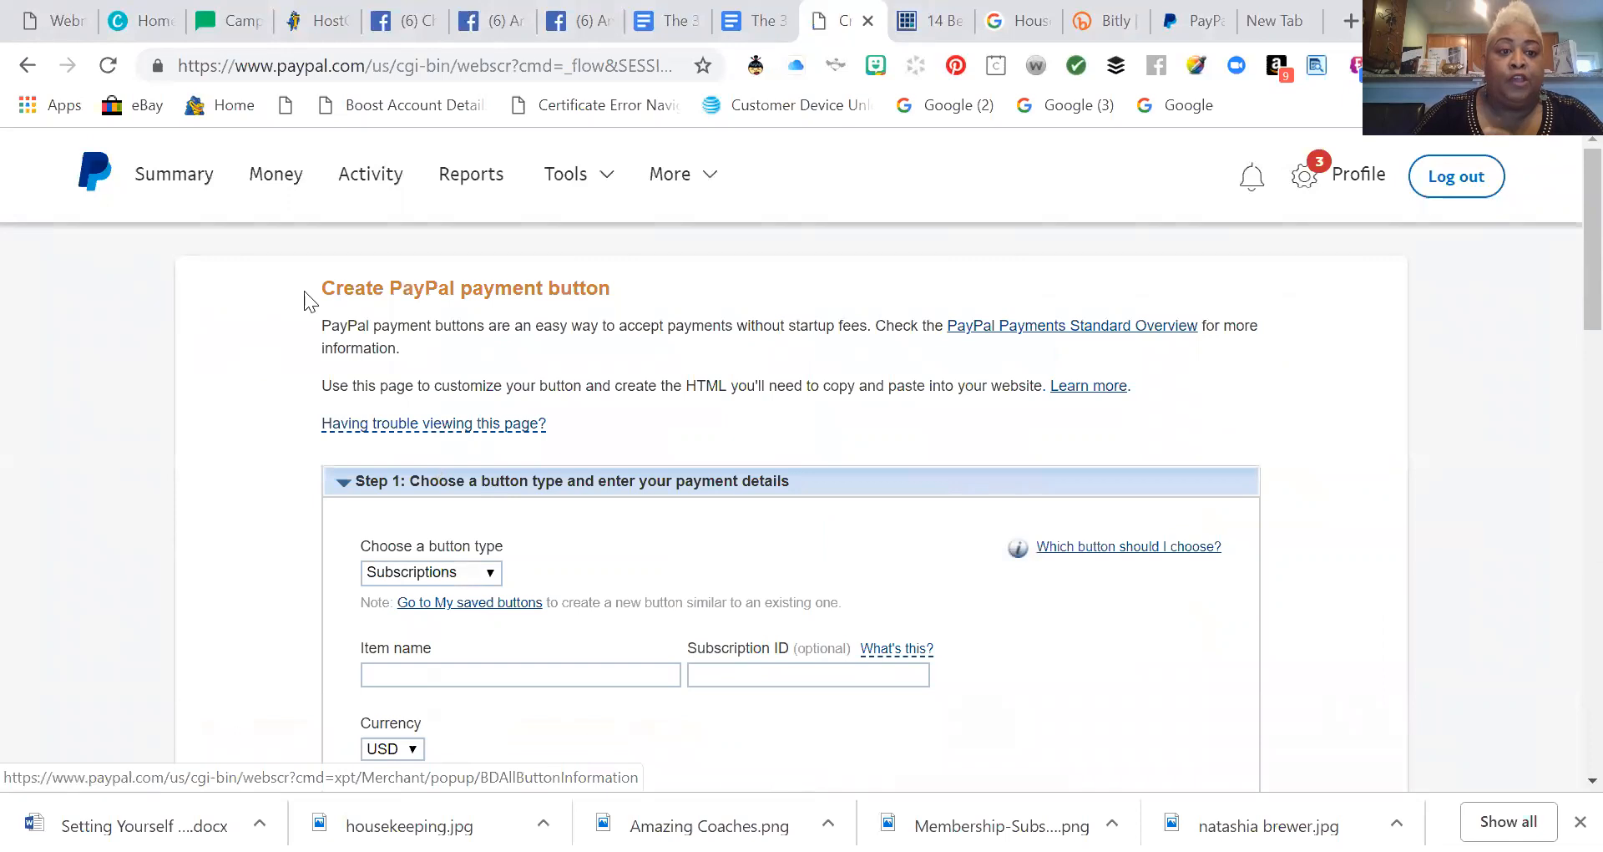
pyautogui.scroll(-2, 726, 543)
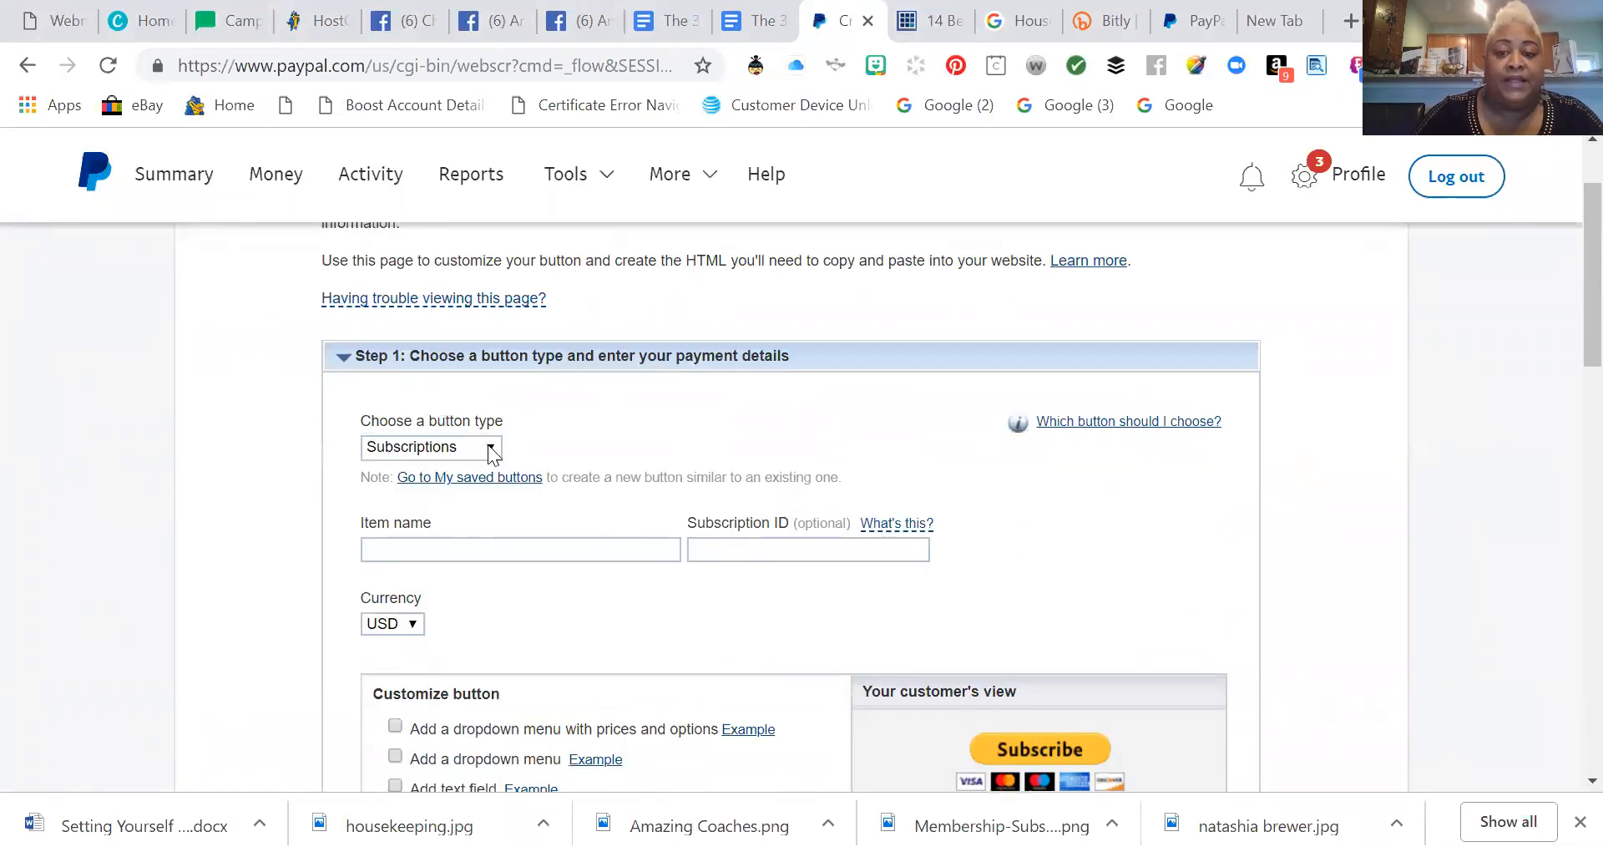
pyautogui.scroll(-2, 651, 457)
# Enter item name 'Test Subscription Button' and subscription ID 'TSB01'.
pyautogui.click(627, 426)
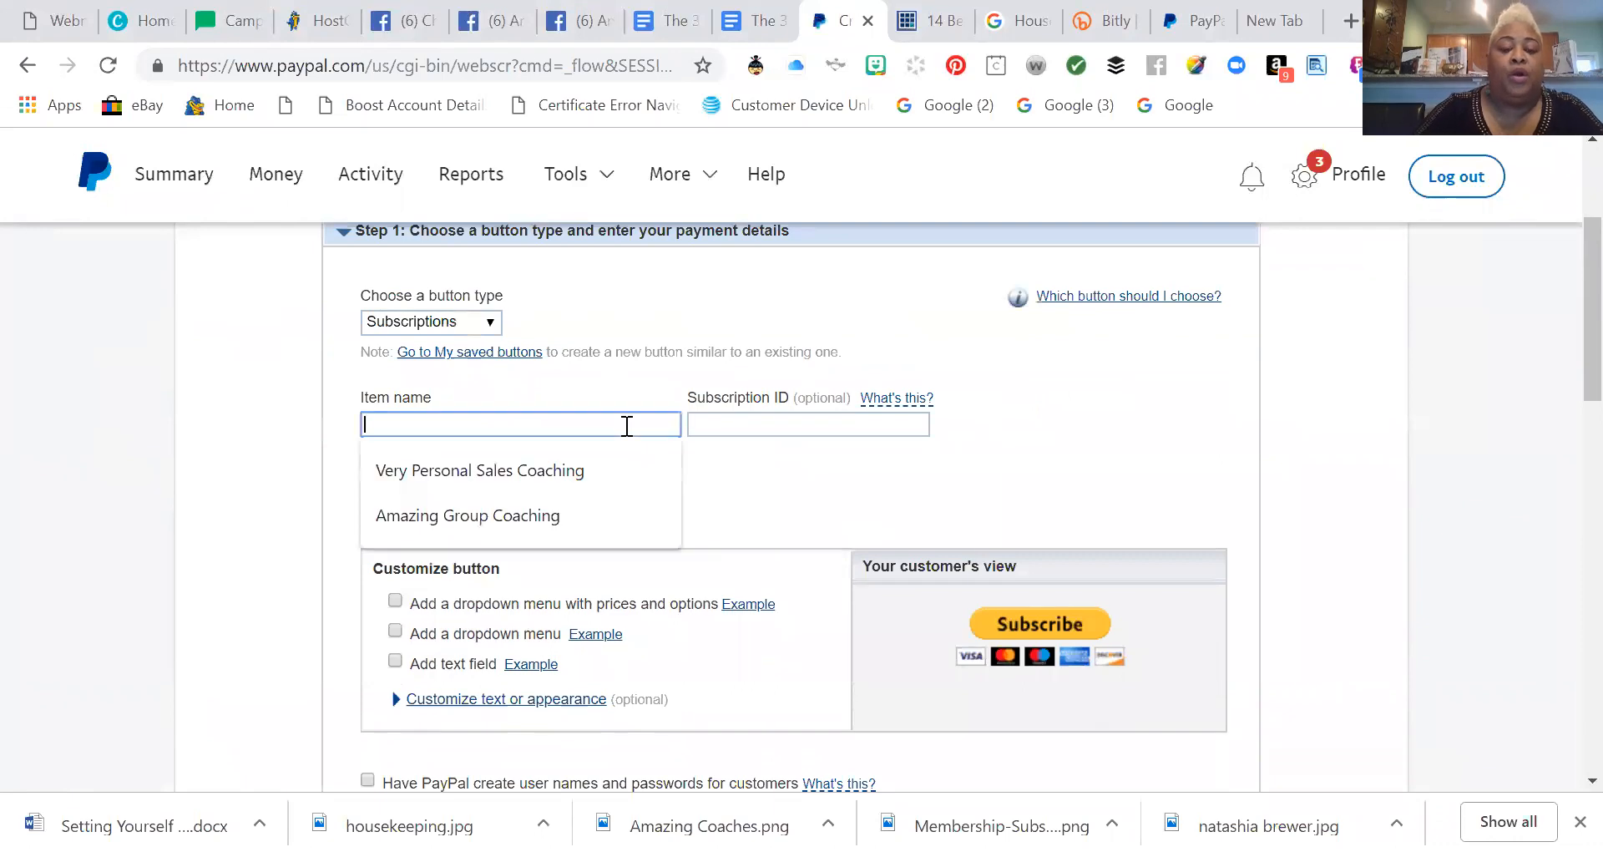
pyautogui.write('Tee')
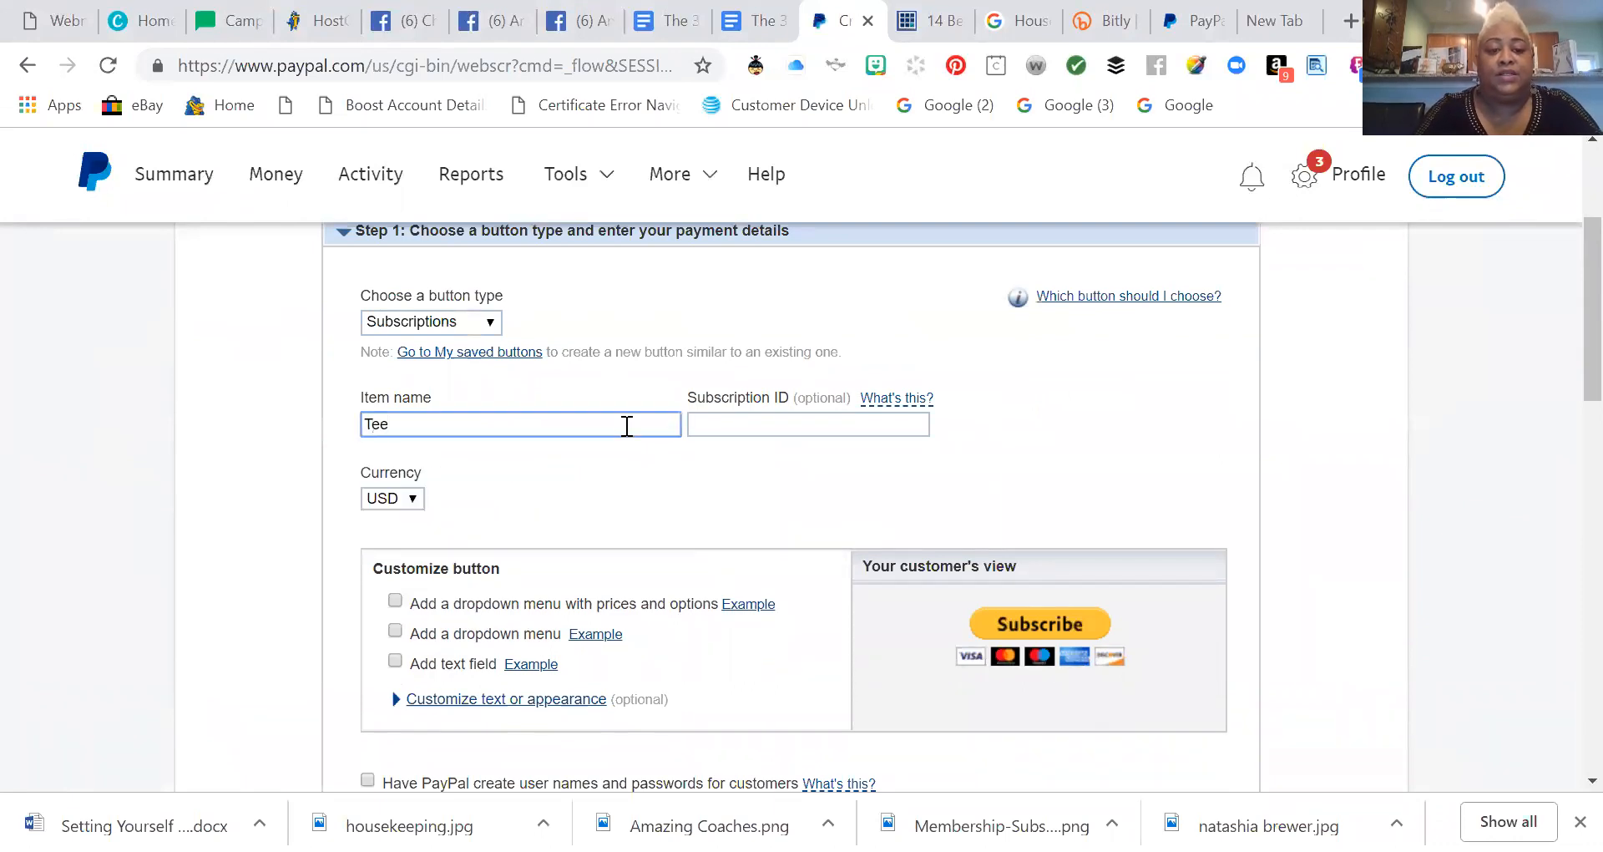
pyautogui.press('BackSpace')
pyautogui.write('st Scu')
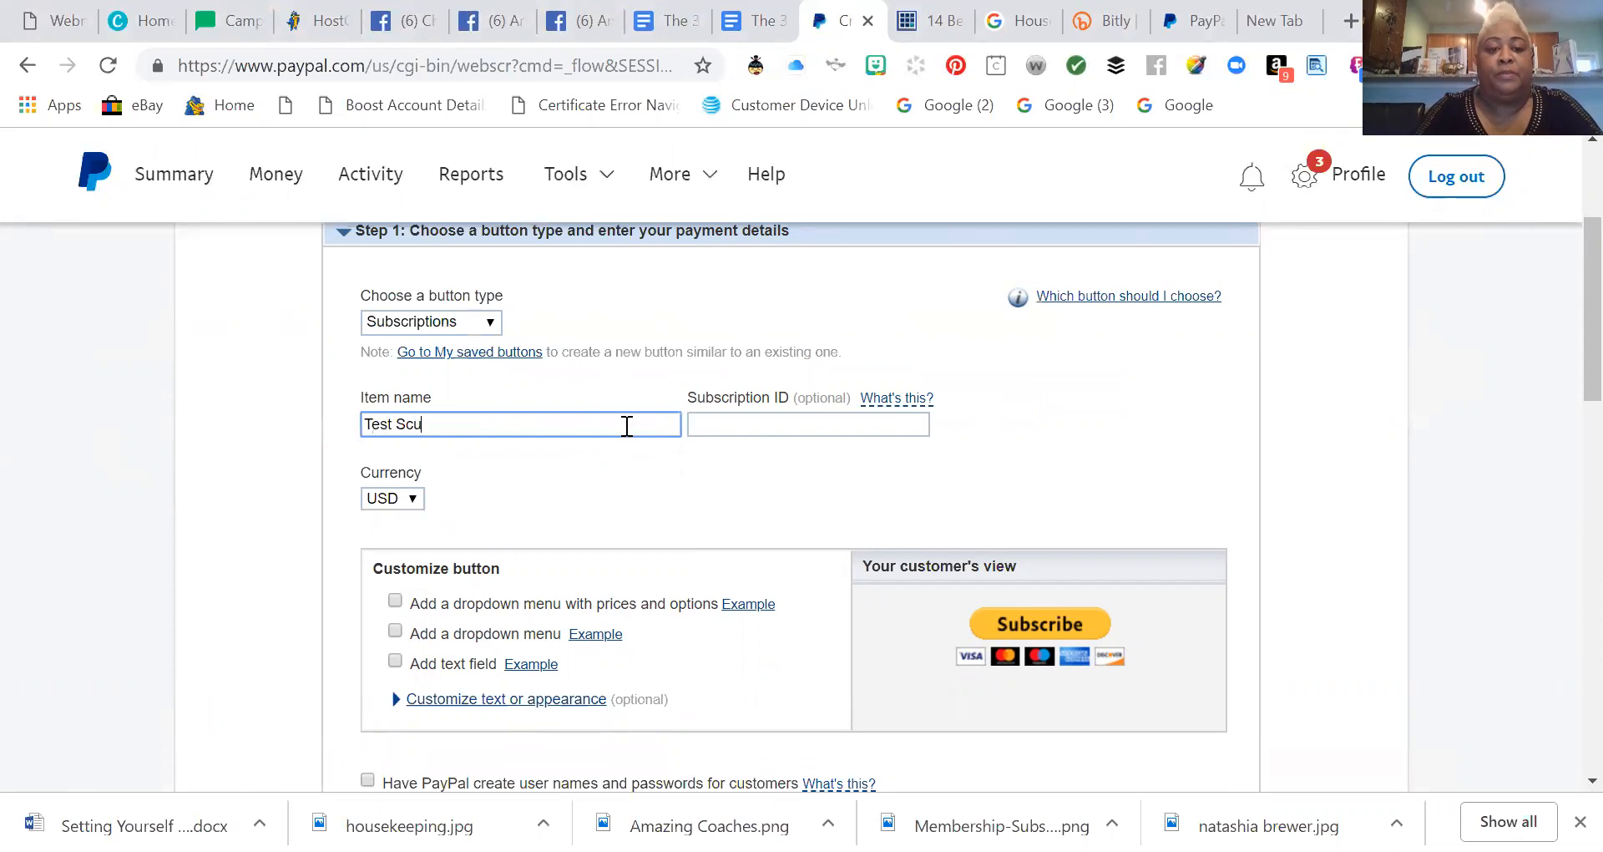
pyautogui.press('BackSpace')
pyautogui.write('ubscri')
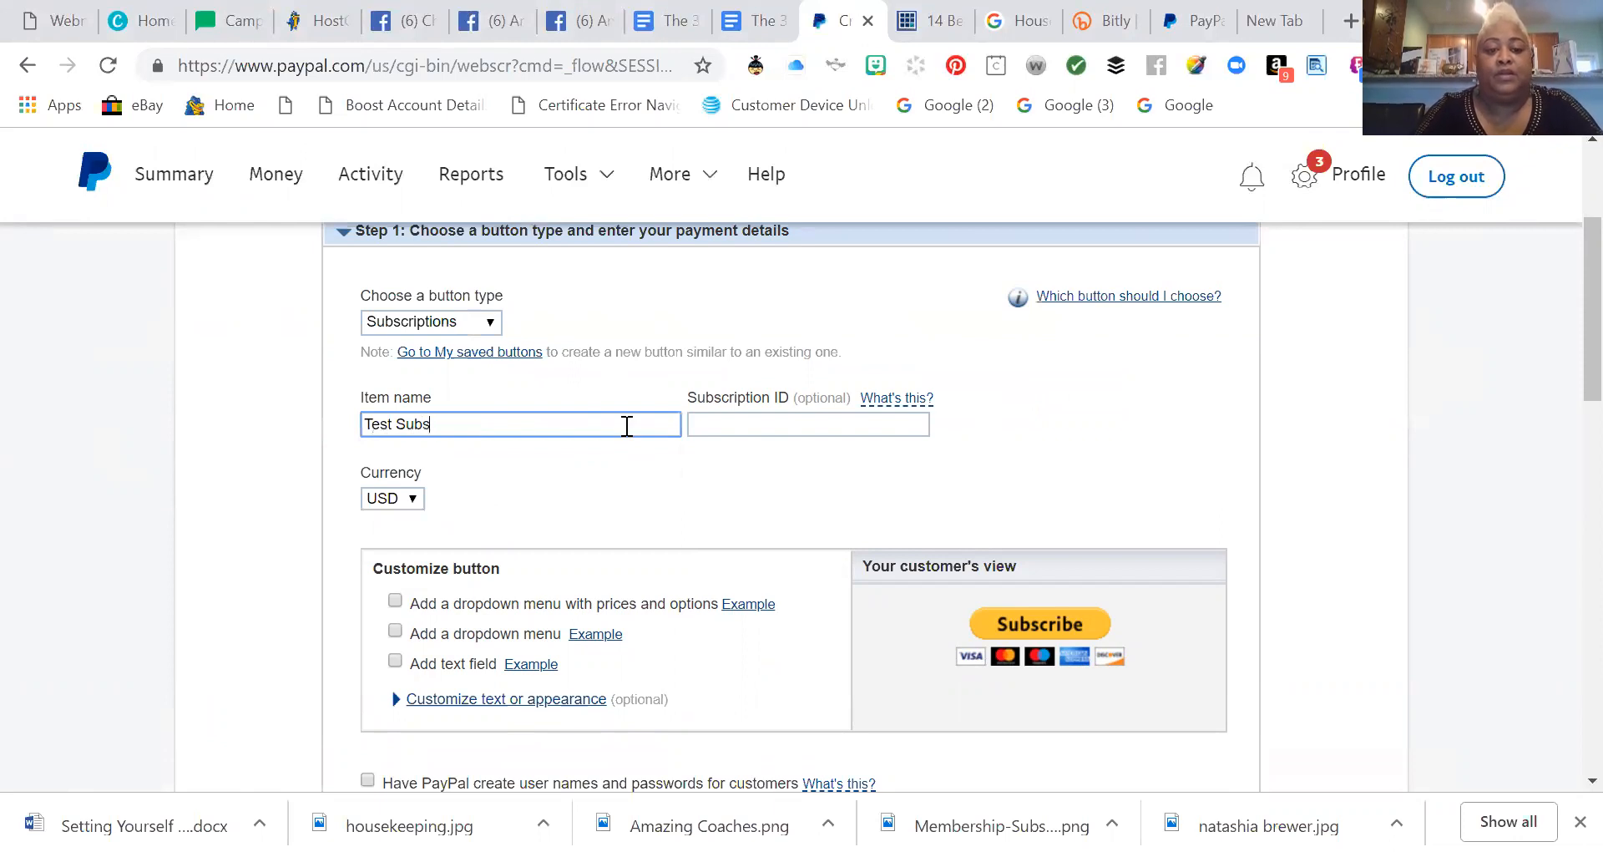
pyautogui.write('ption')
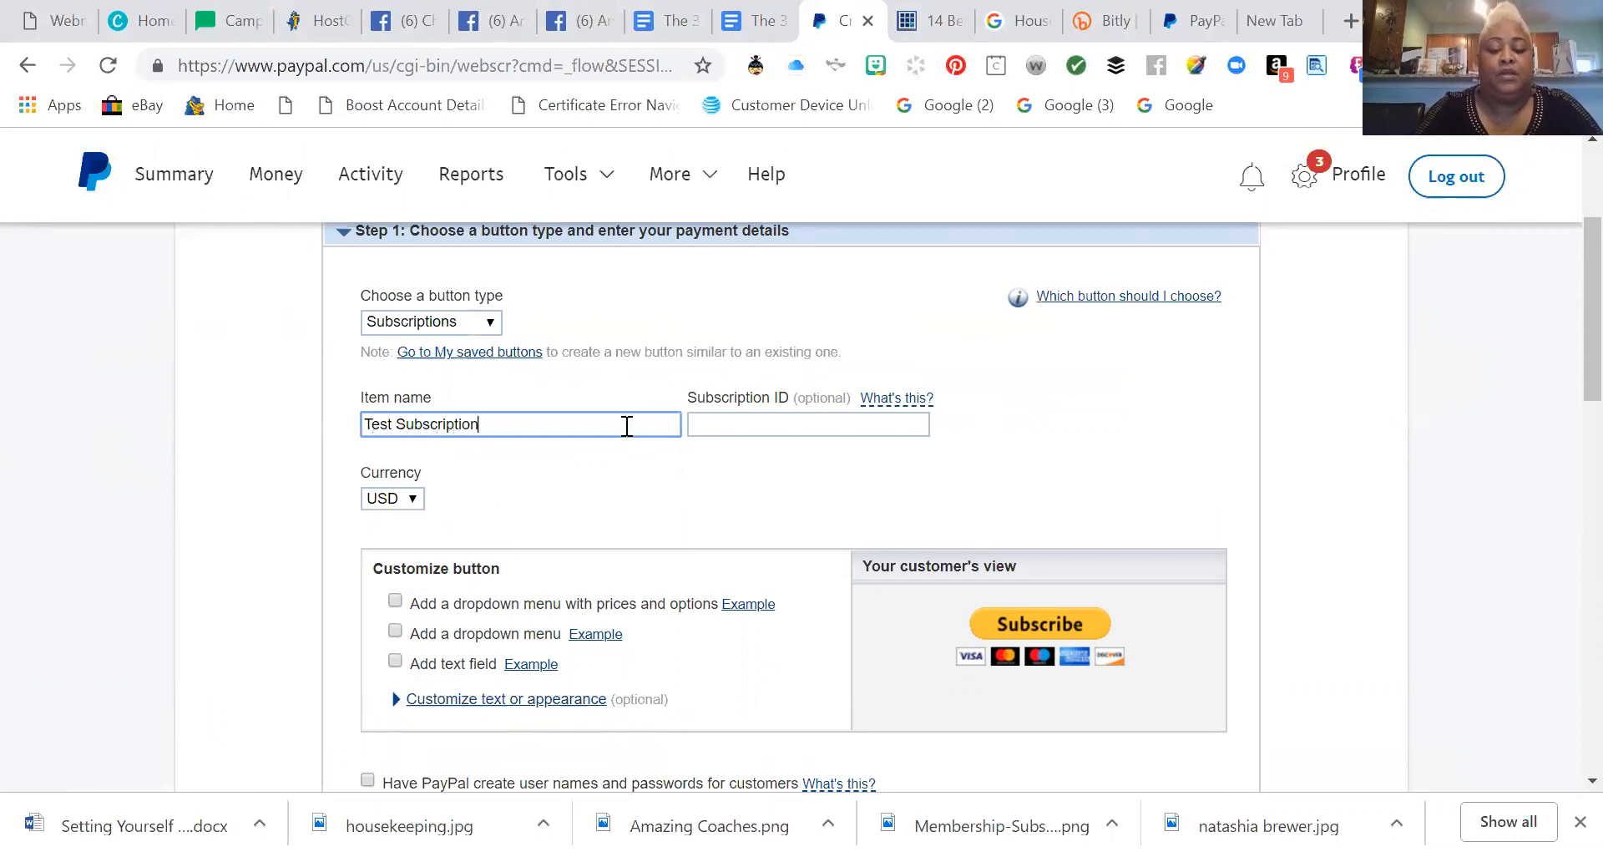
pyautogui.write(' Button')
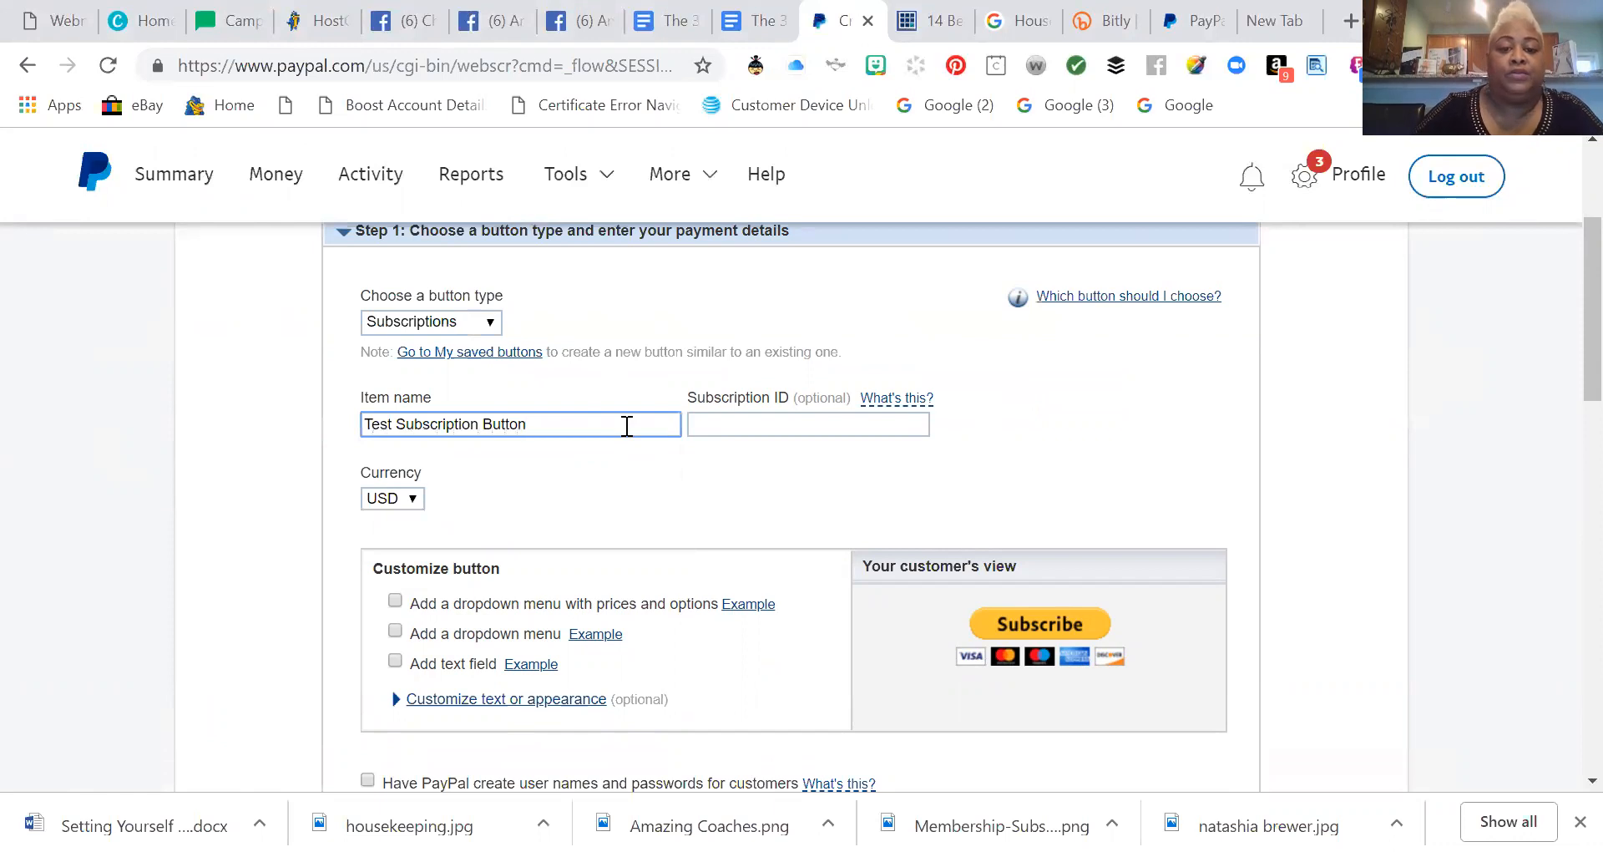
pyautogui.click(735, 423)
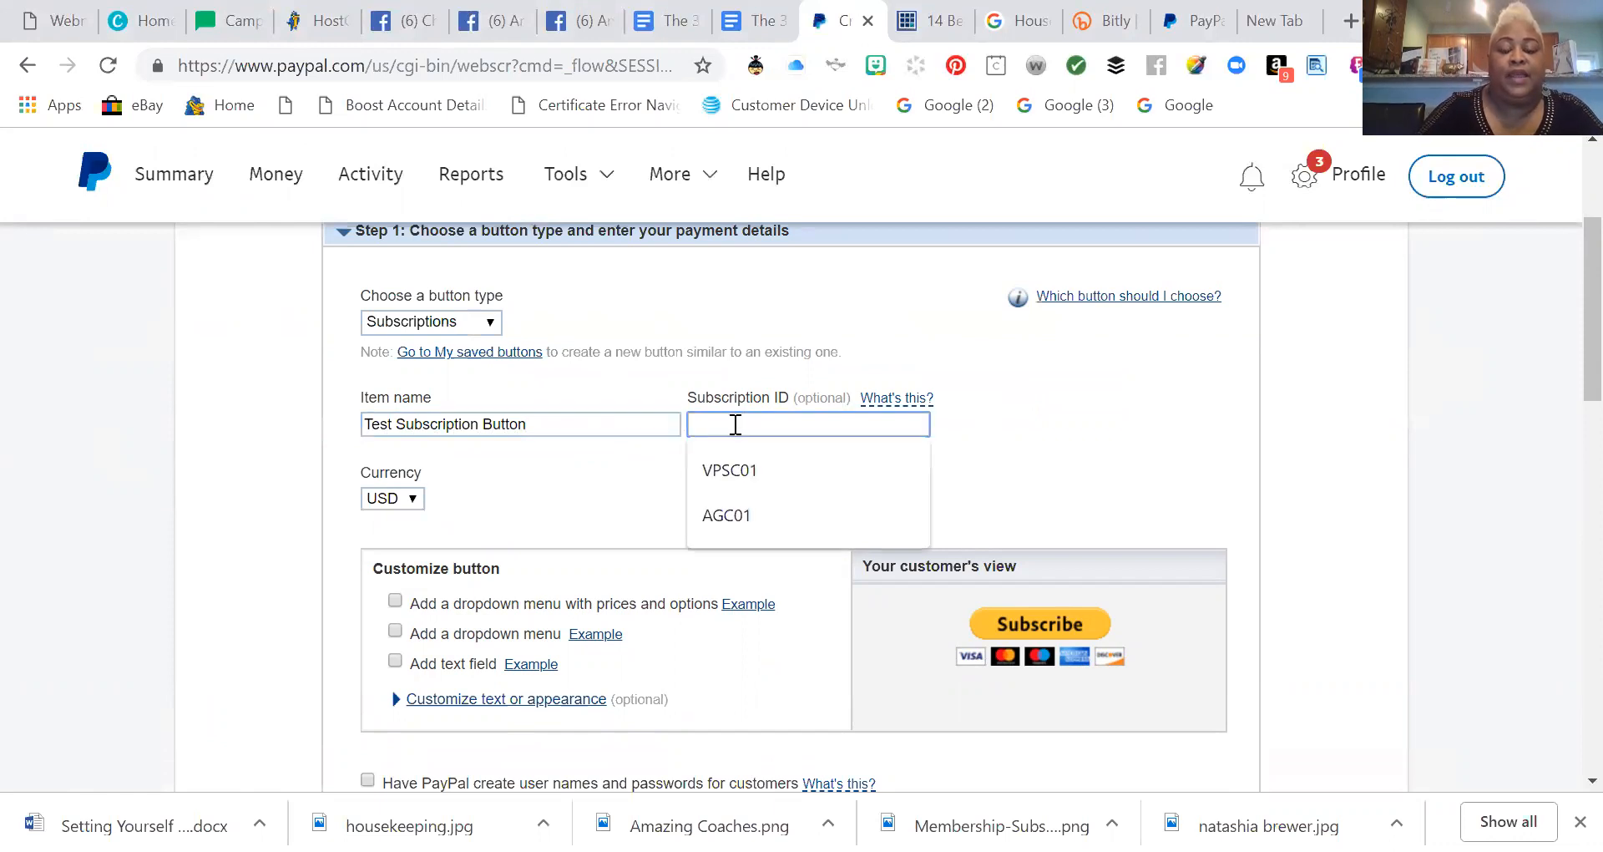
pyautogui.write('T')
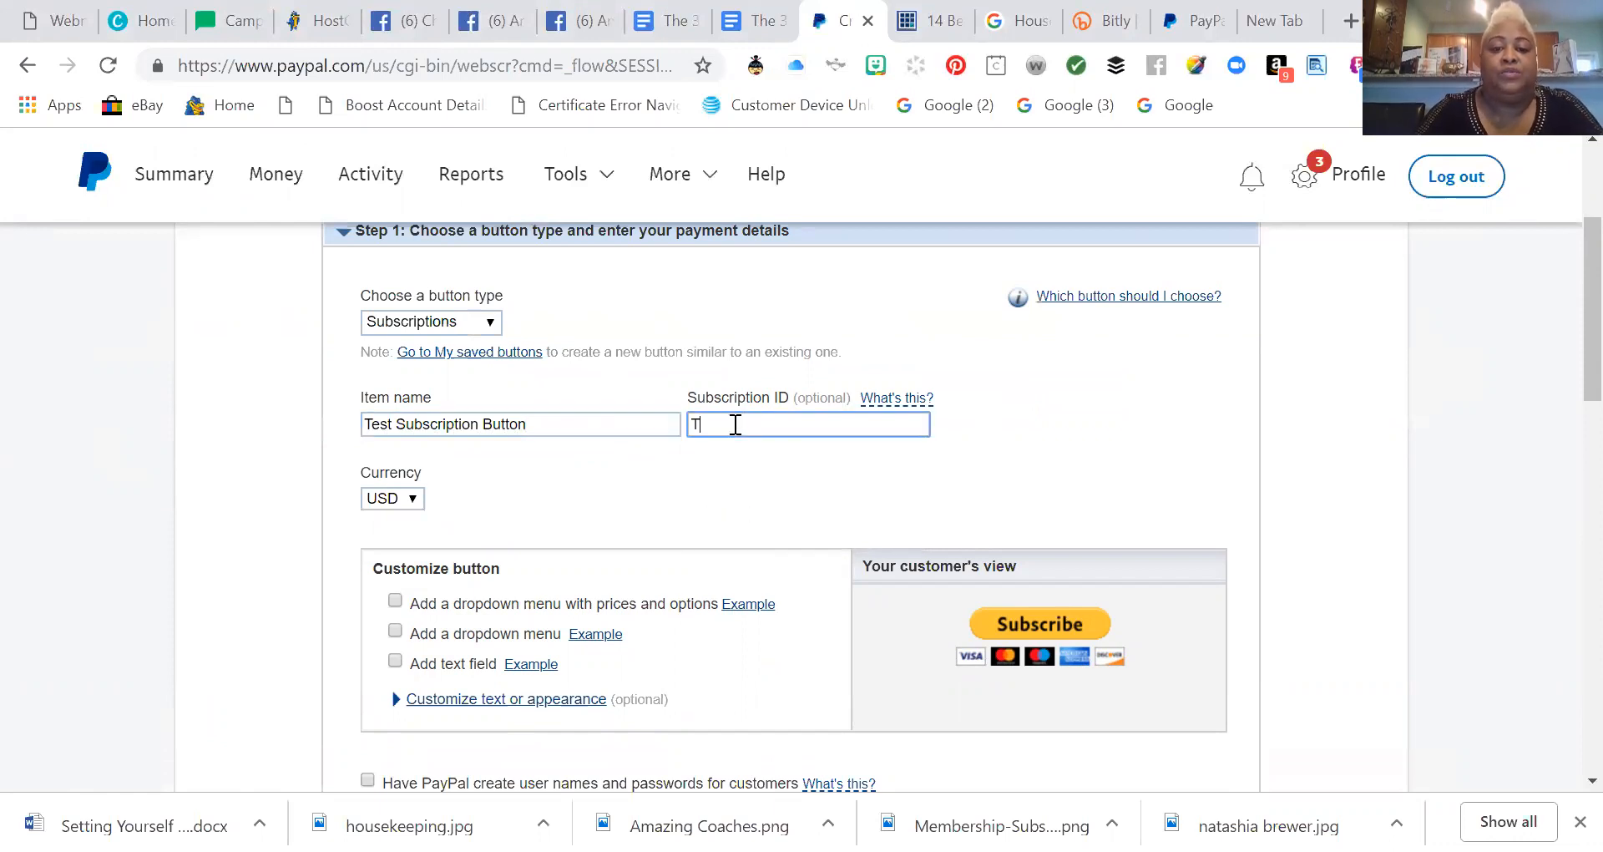
pyautogui.write('SB01')
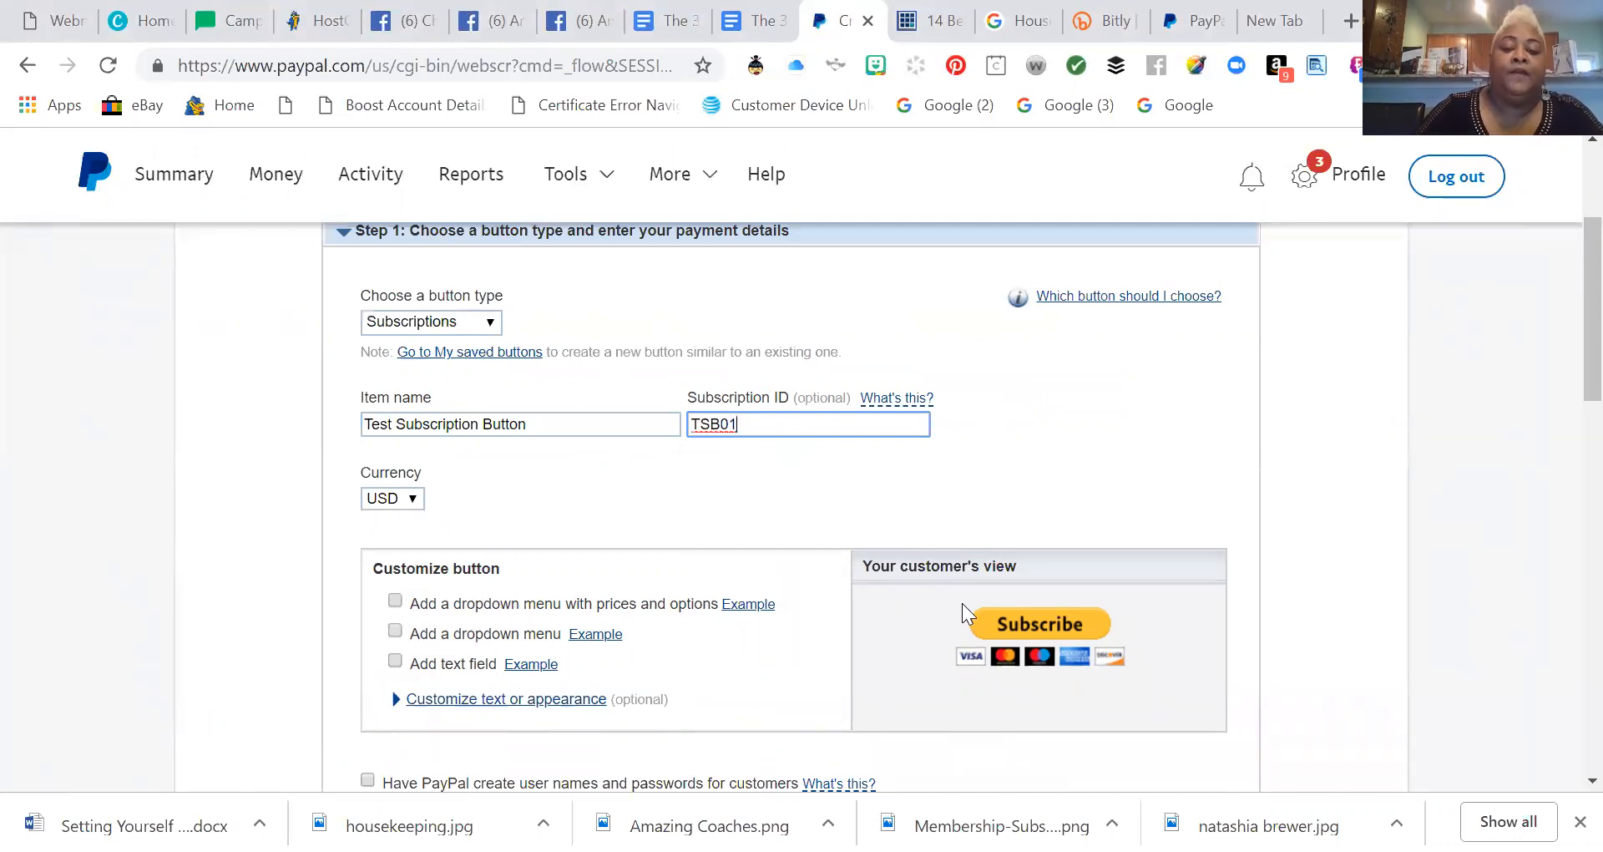
# Set the billing amount to 25.00 USD per cycle, keeping a 1-month cycle that never stops.
pyautogui.scroll(-1, 472, 505)
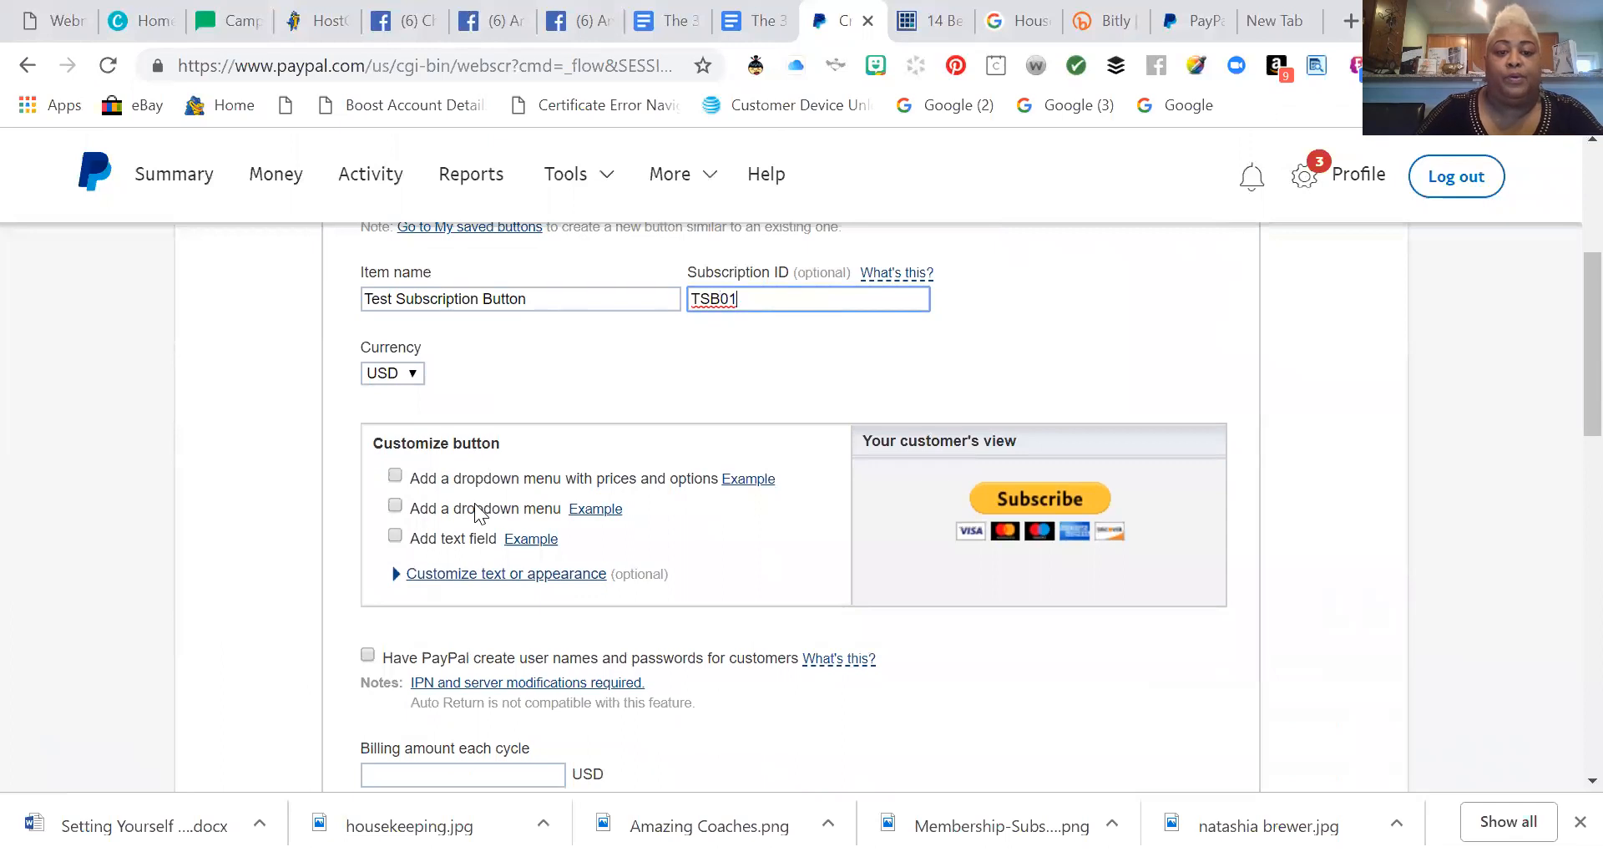
pyautogui.scroll(-1, 513, 511)
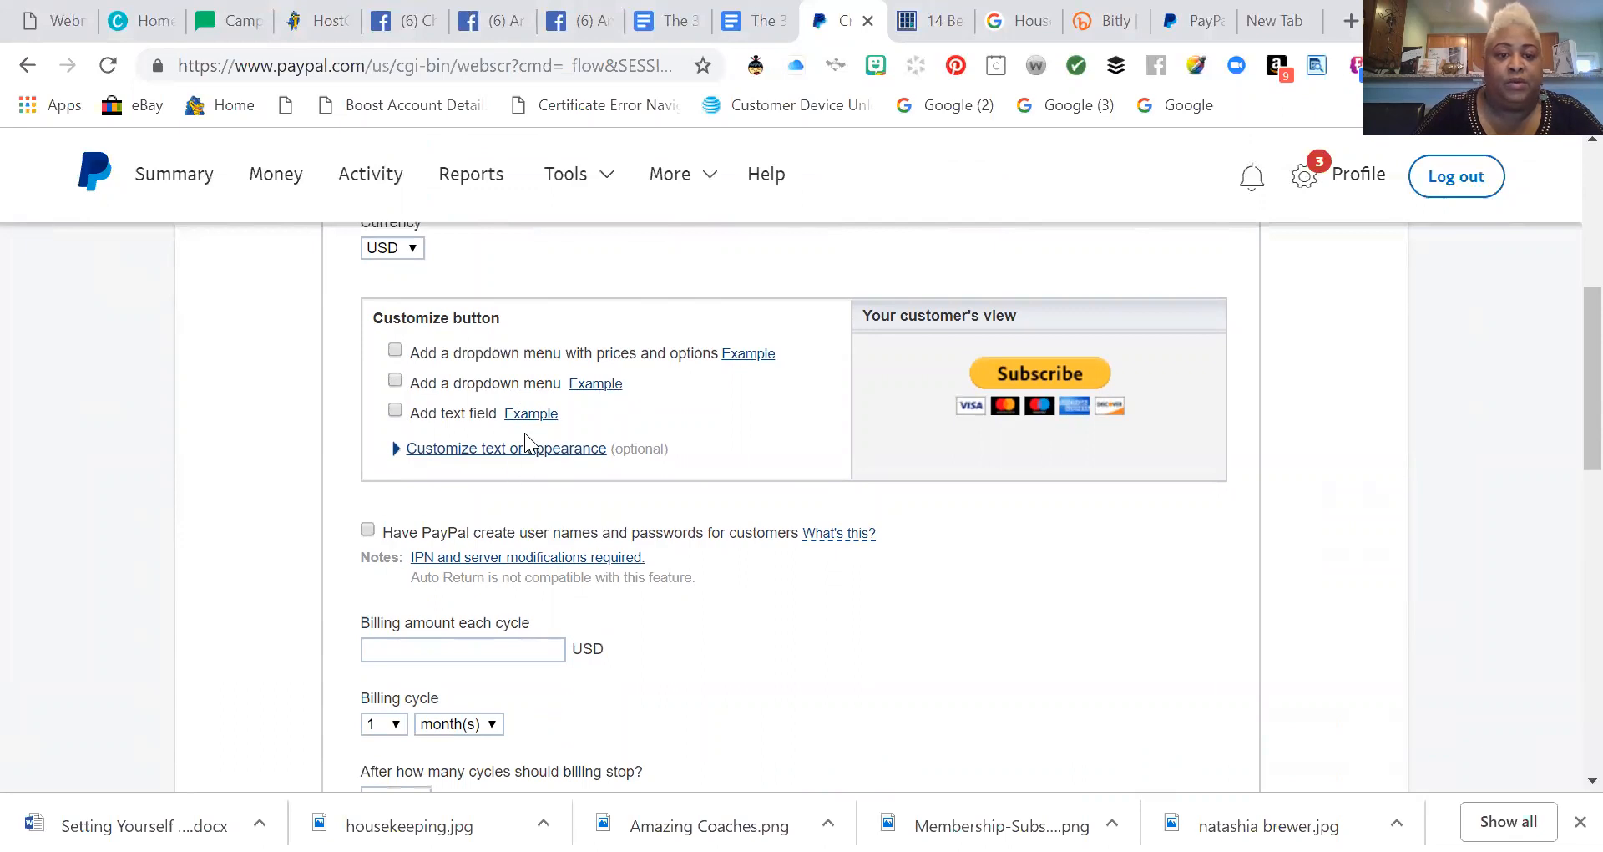
pyautogui.scroll(-1, 553, 398)
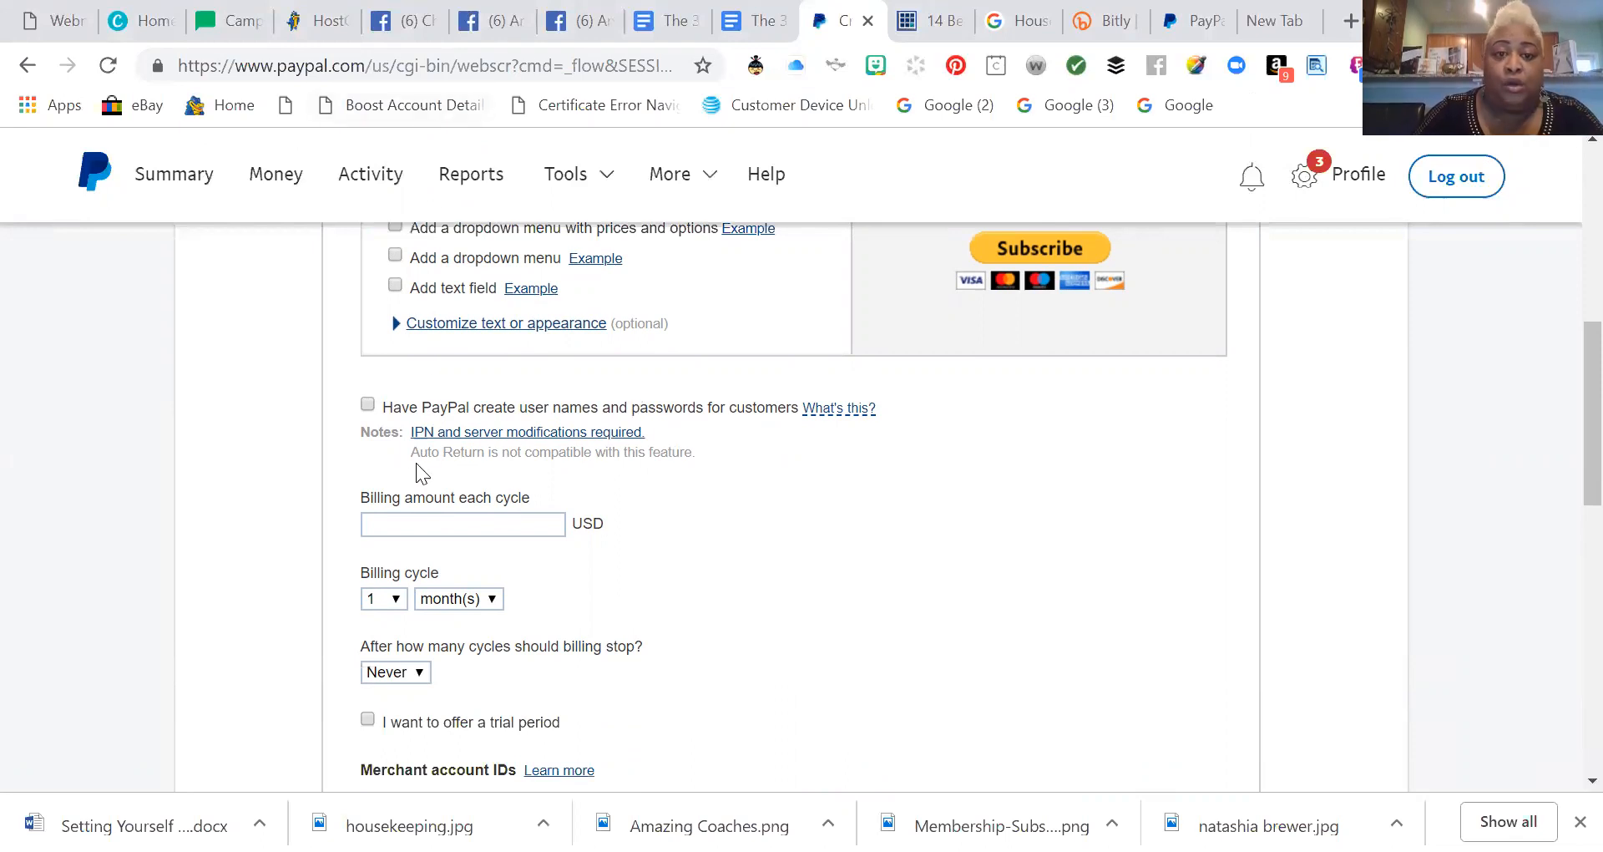
pyautogui.click(423, 530)
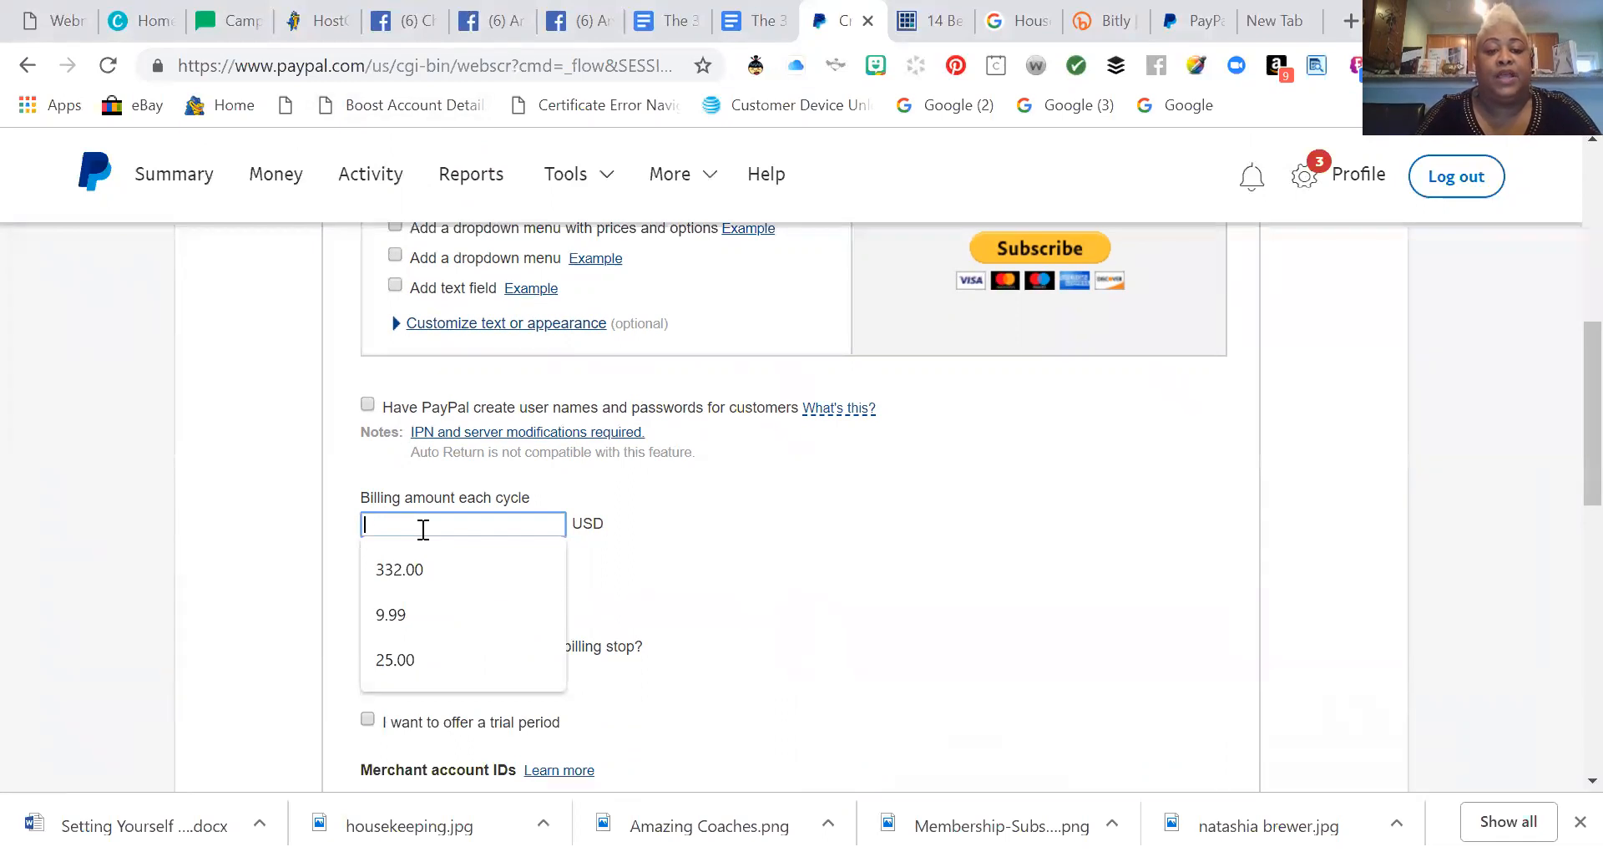
pyautogui.write('25.00')
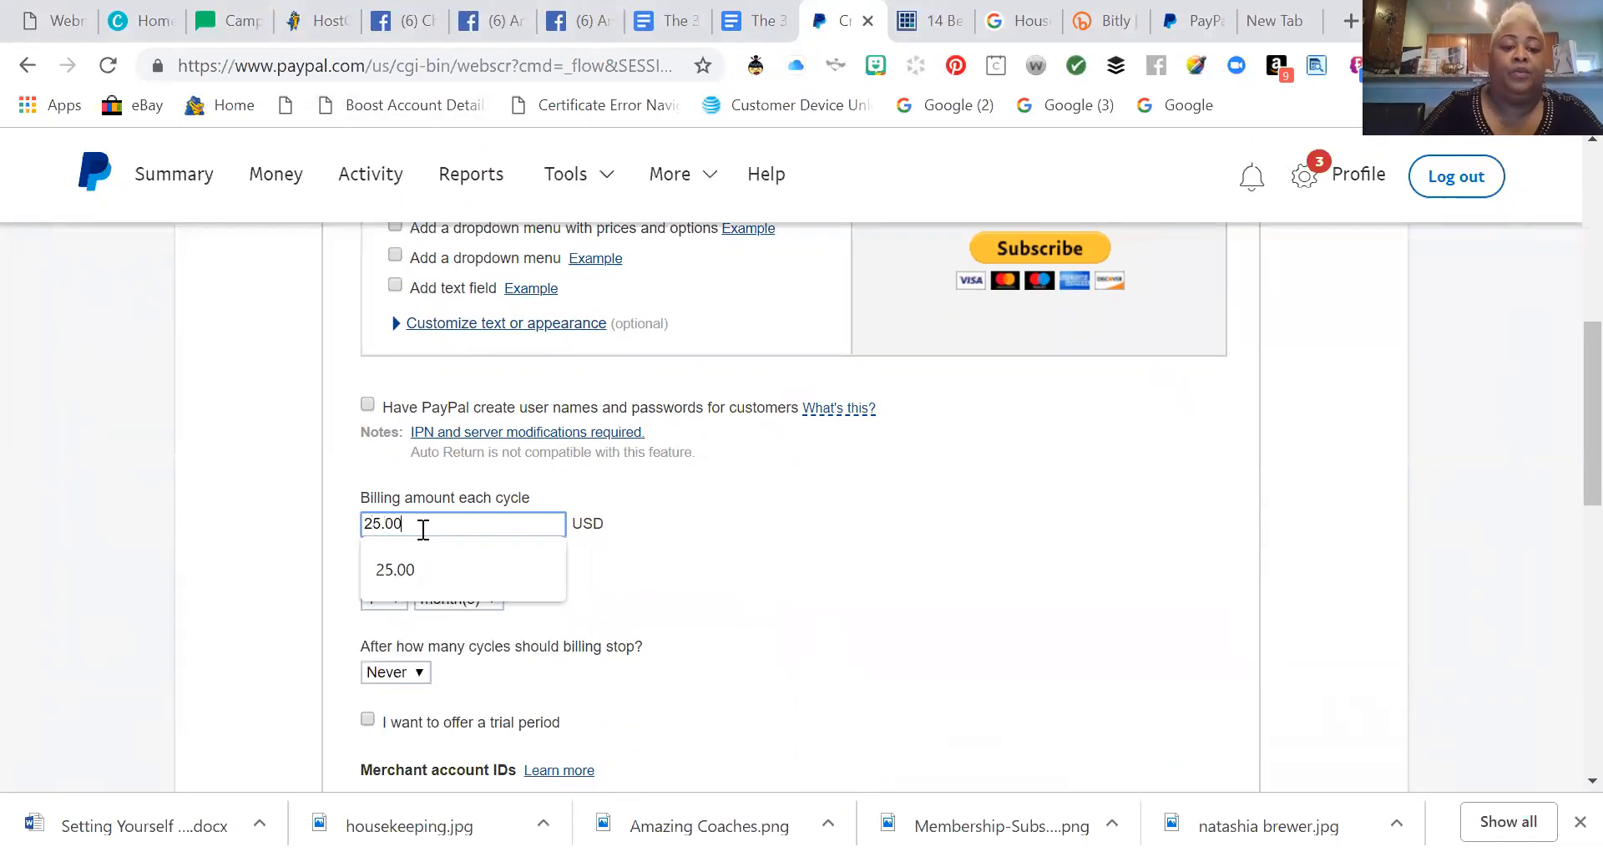
pyautogui.press('Tab')
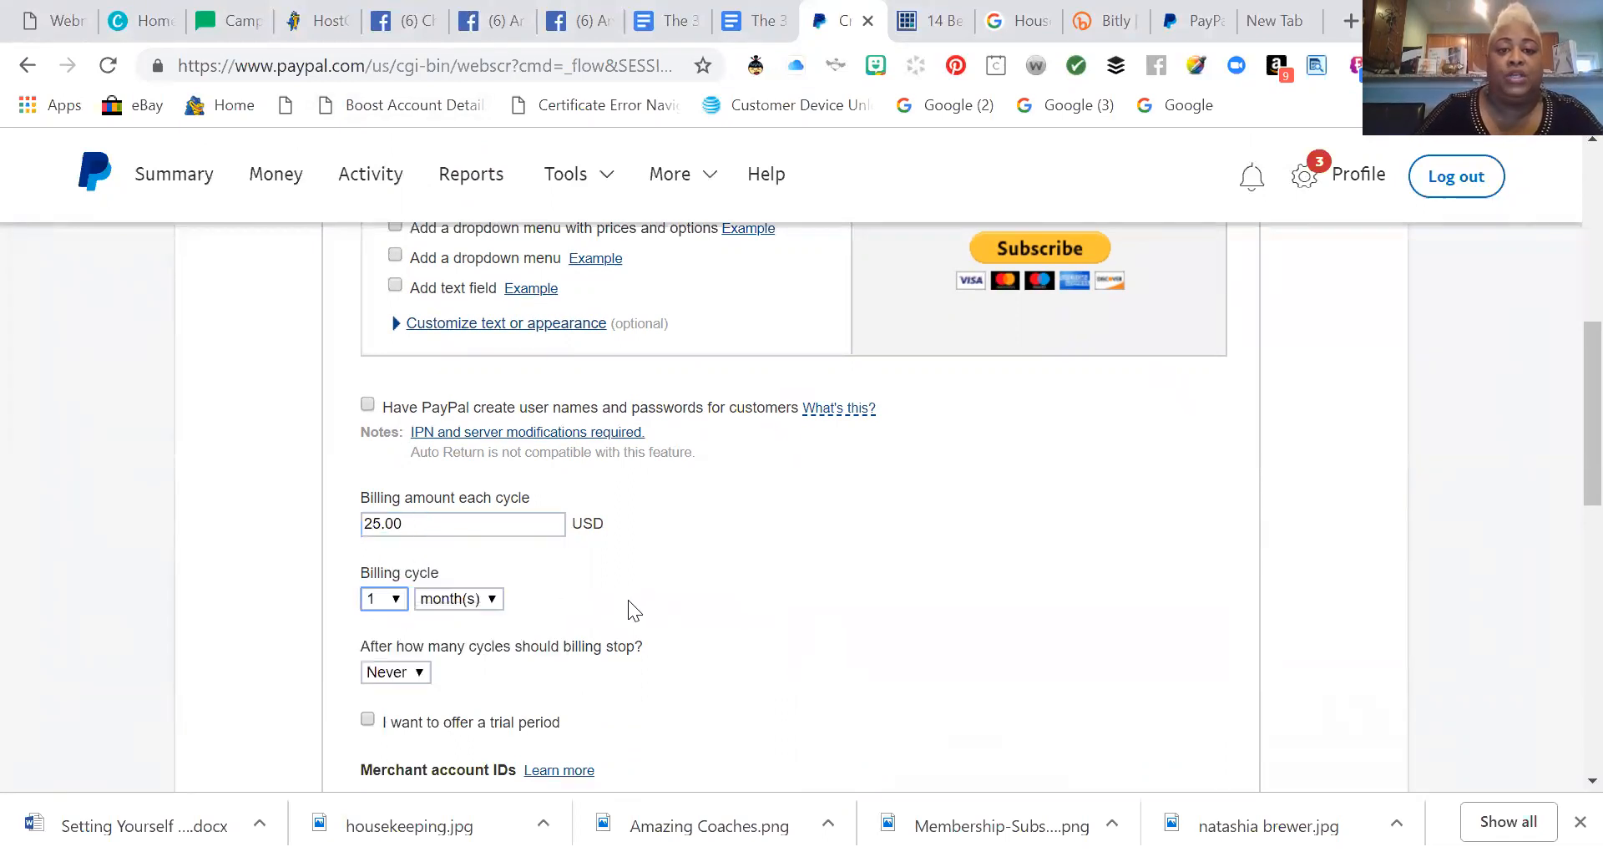
pyautogui.scroll(6, 628, 599)
pyautogui.scroll(-6, 628, 599)
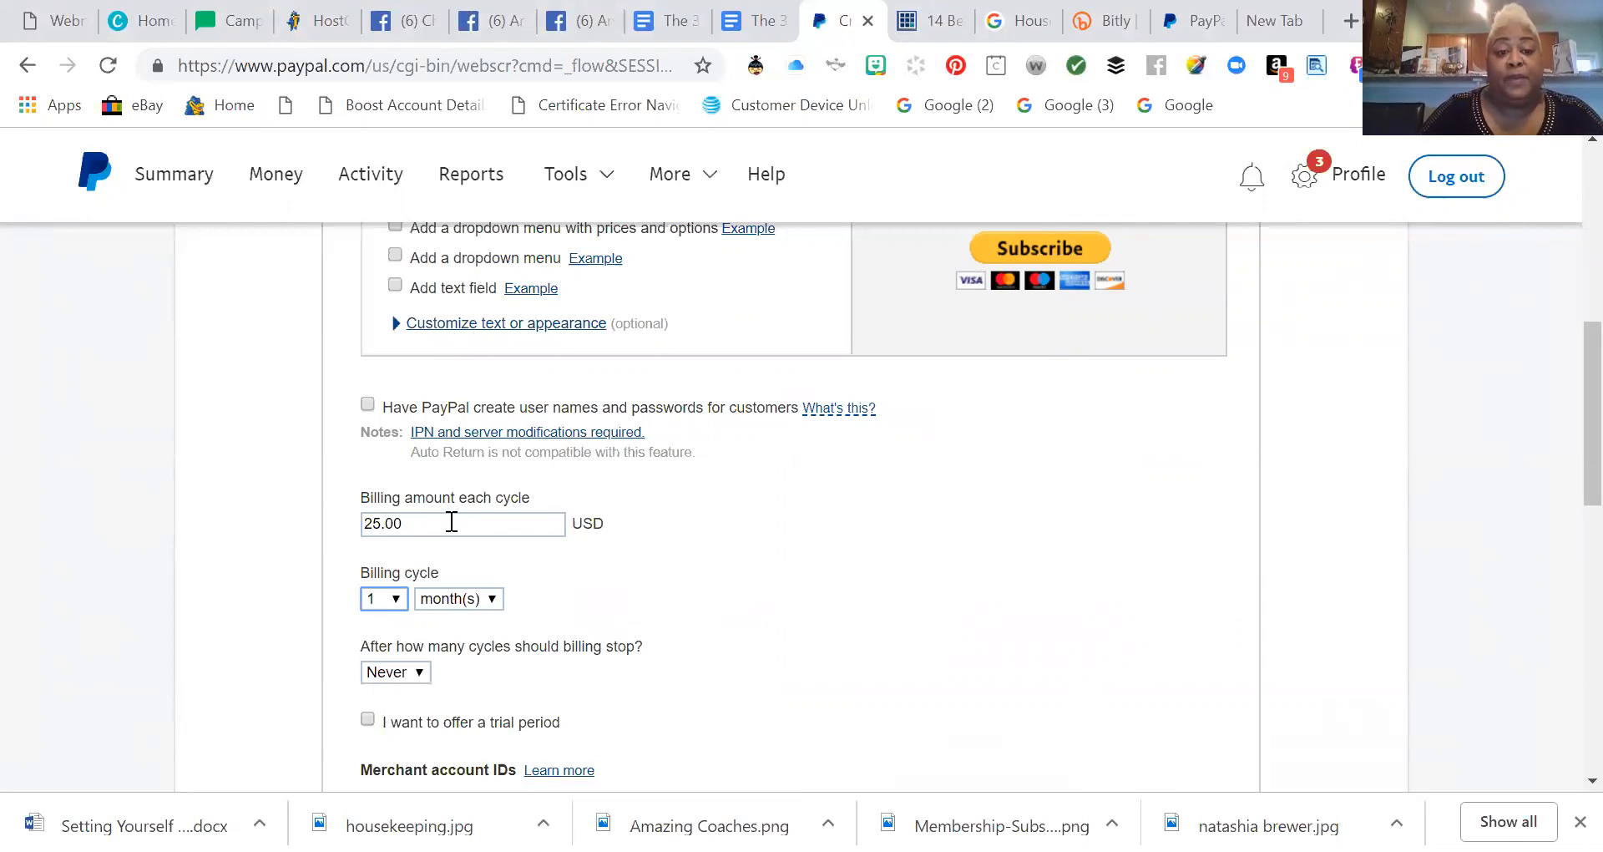
pyautogui.scroll(-1, 484, 527)
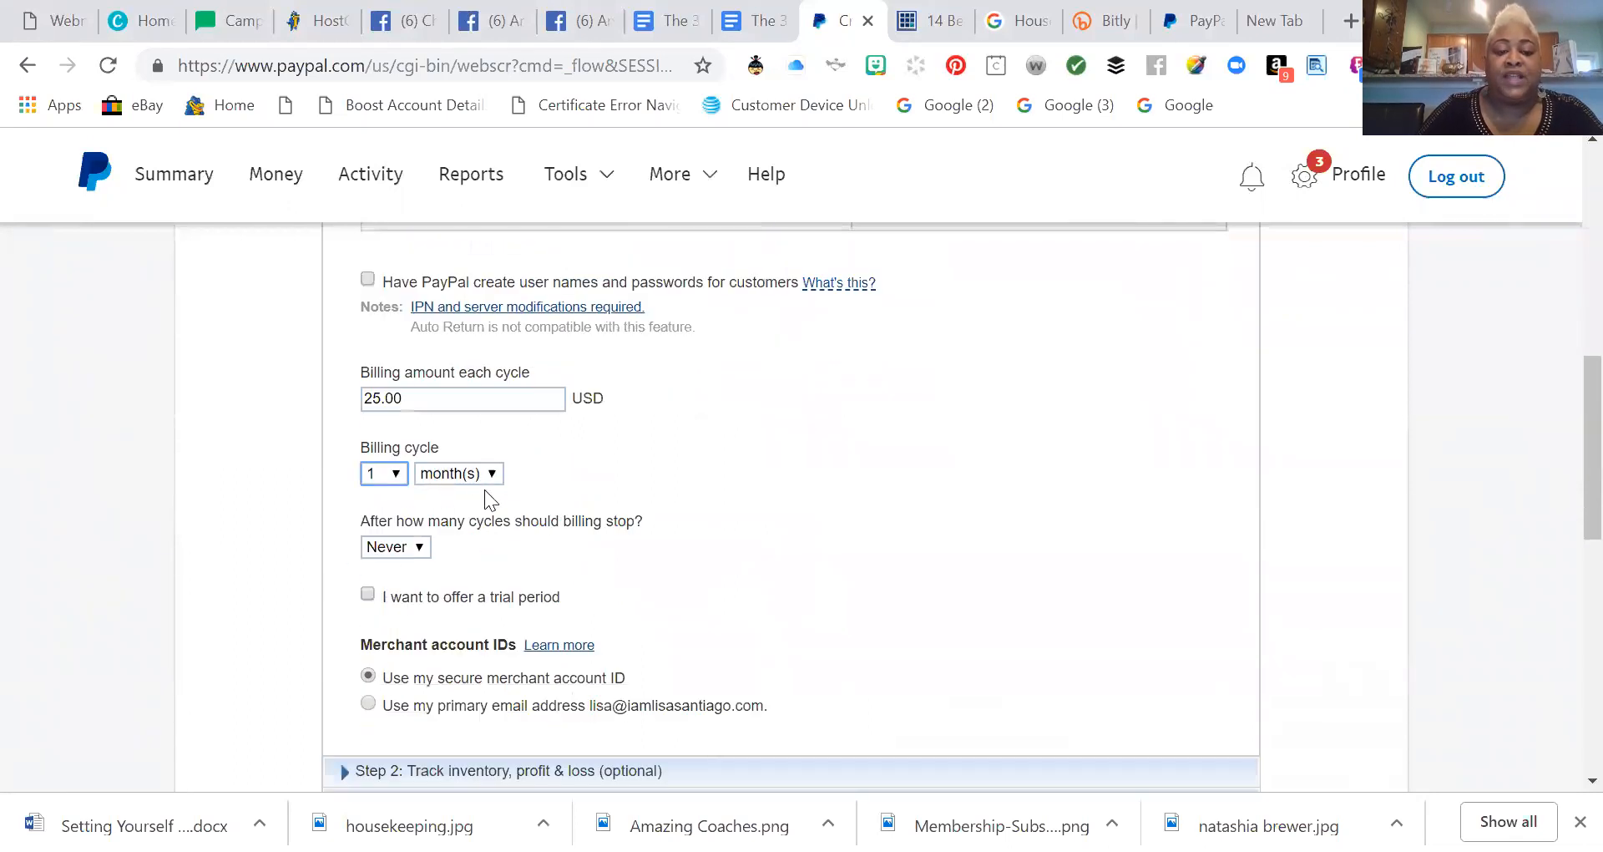
pyautogui.scroll(-1, 537, 480)
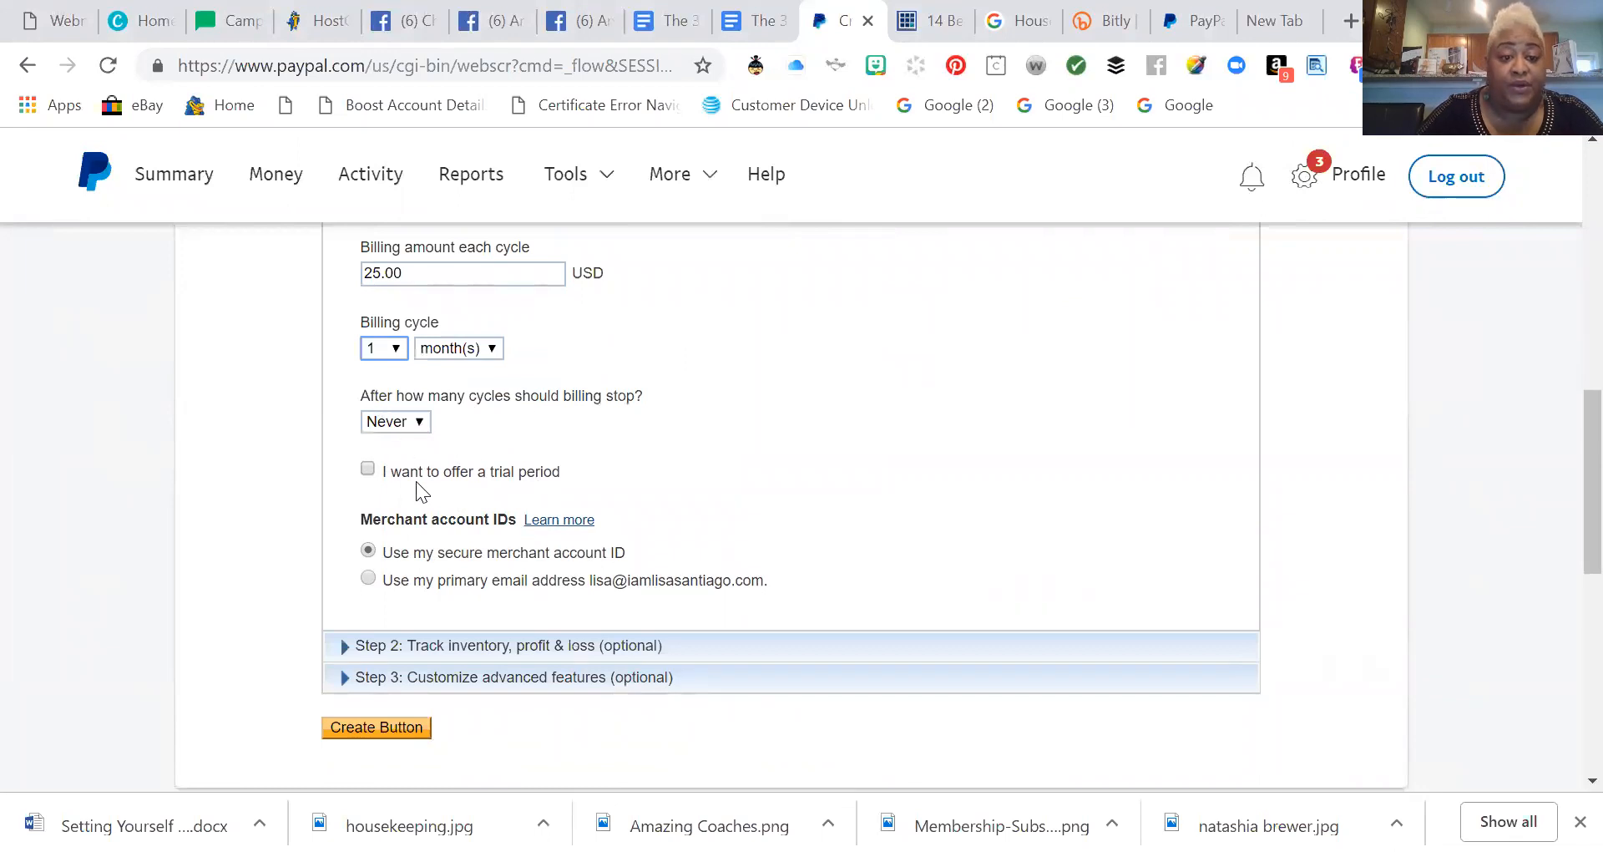
# Enable a trial period and set its bill amount to 1 USD.
pyautogui.click(367, 470)
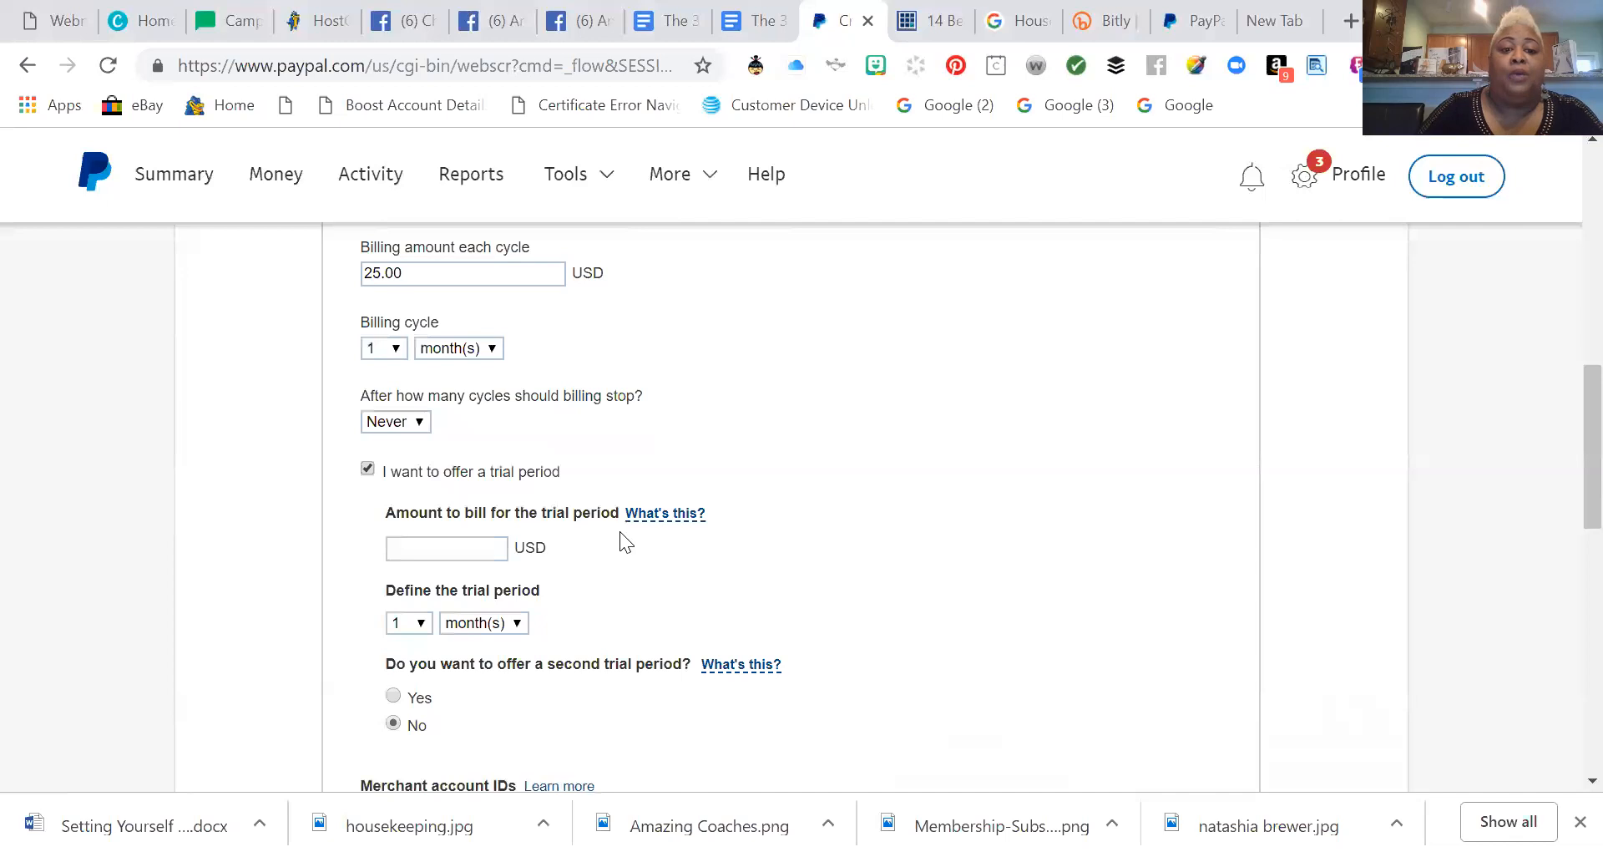
pyautogui.scroll(-1, 619, 531)
pyautogui.click(435, 424)
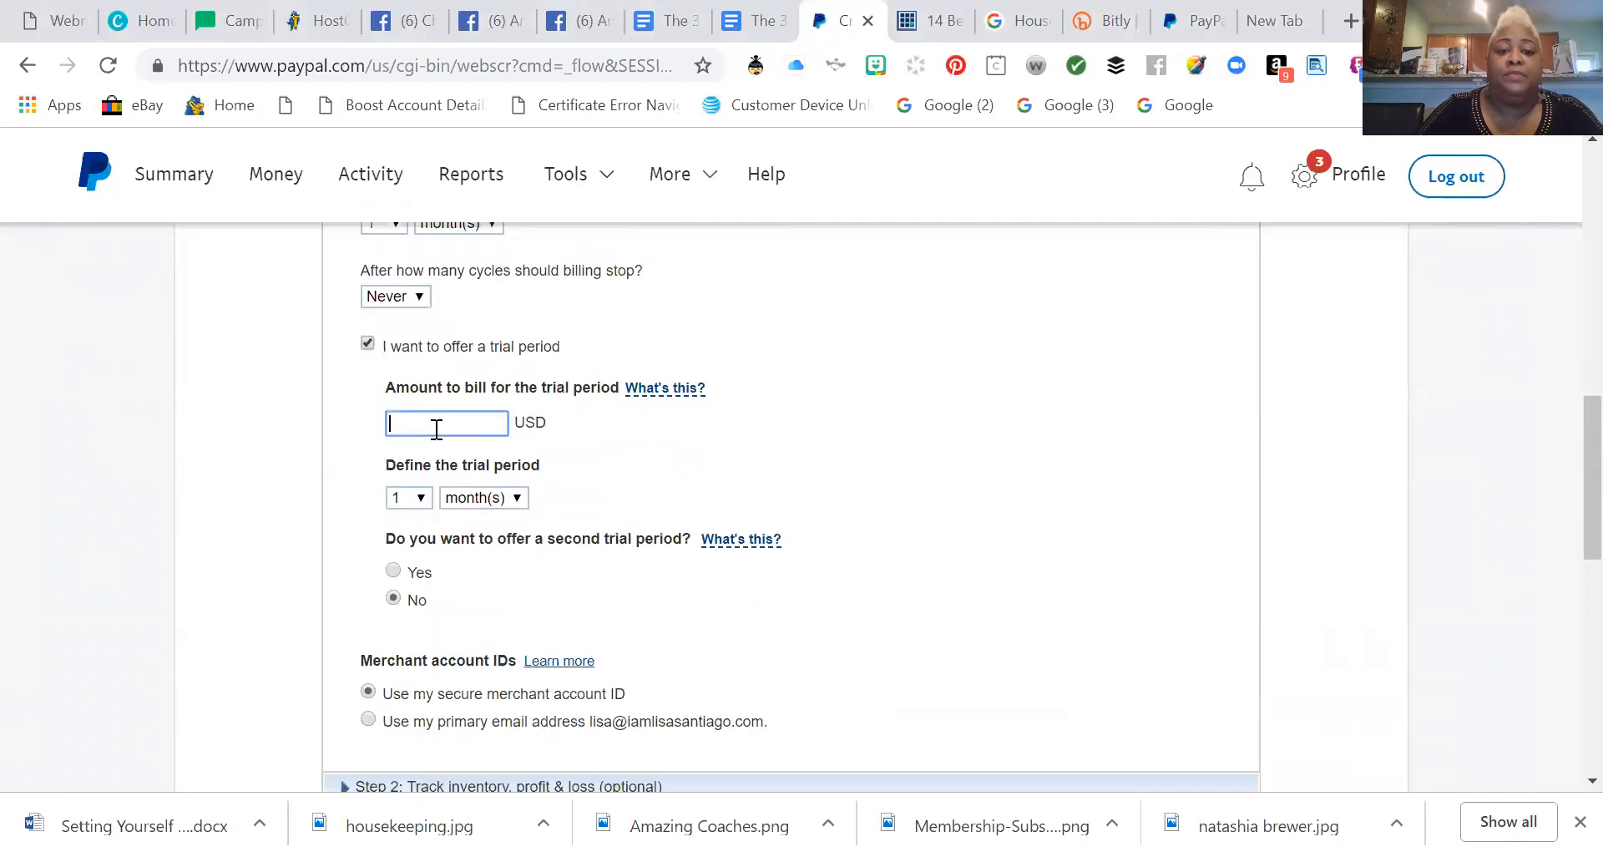
pyautogui.click(415, 464)
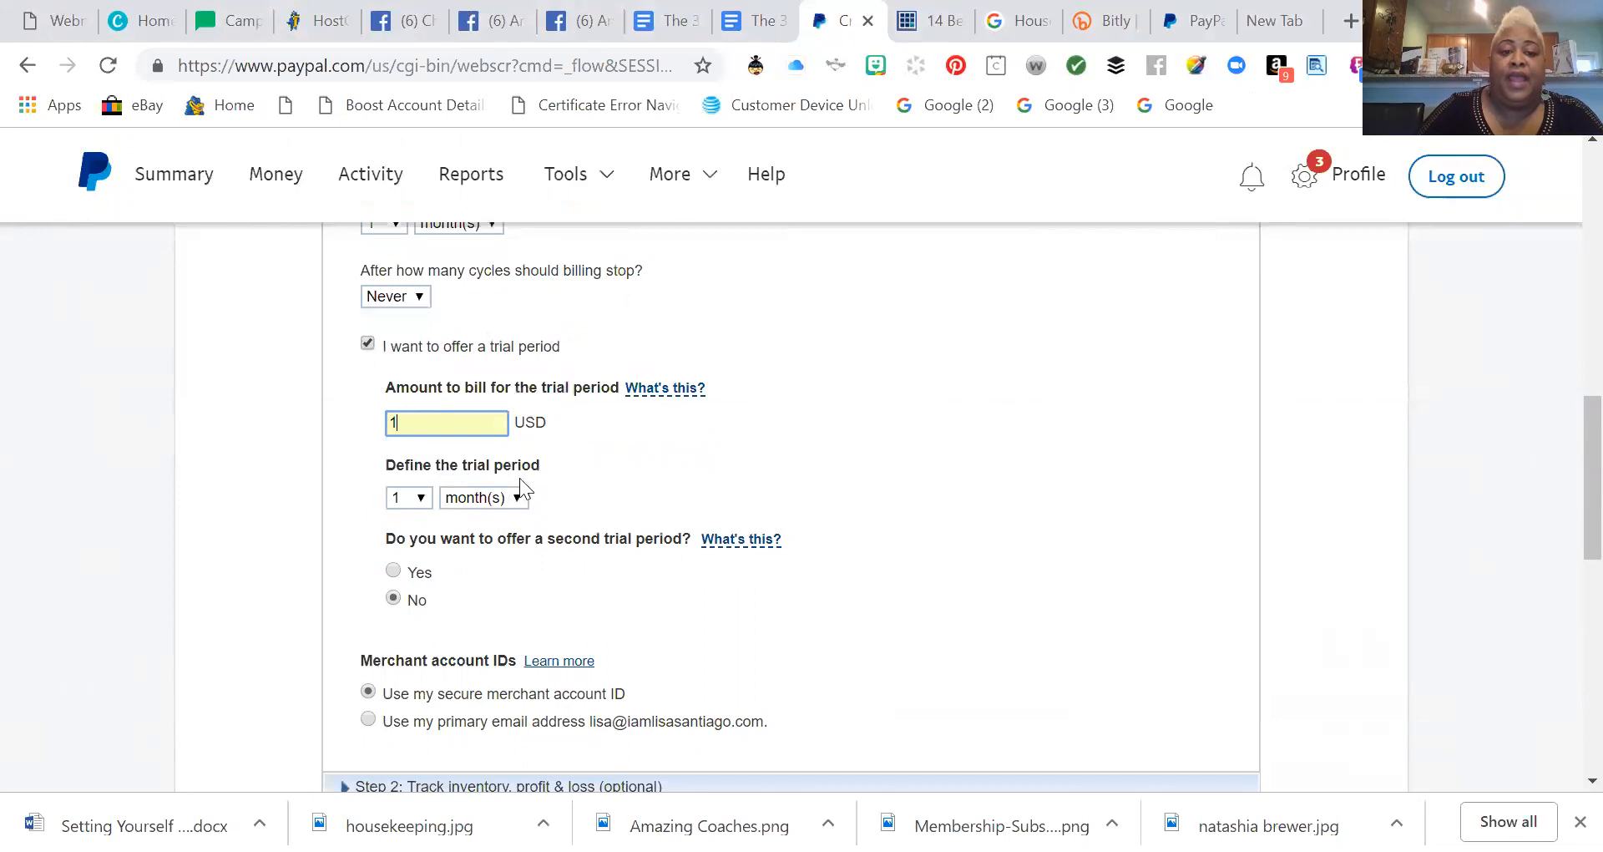
# Set the trial period length to 14 days.
pyautogui.click(421, 499)
pyautogui.scroll(-5, 420, 463)
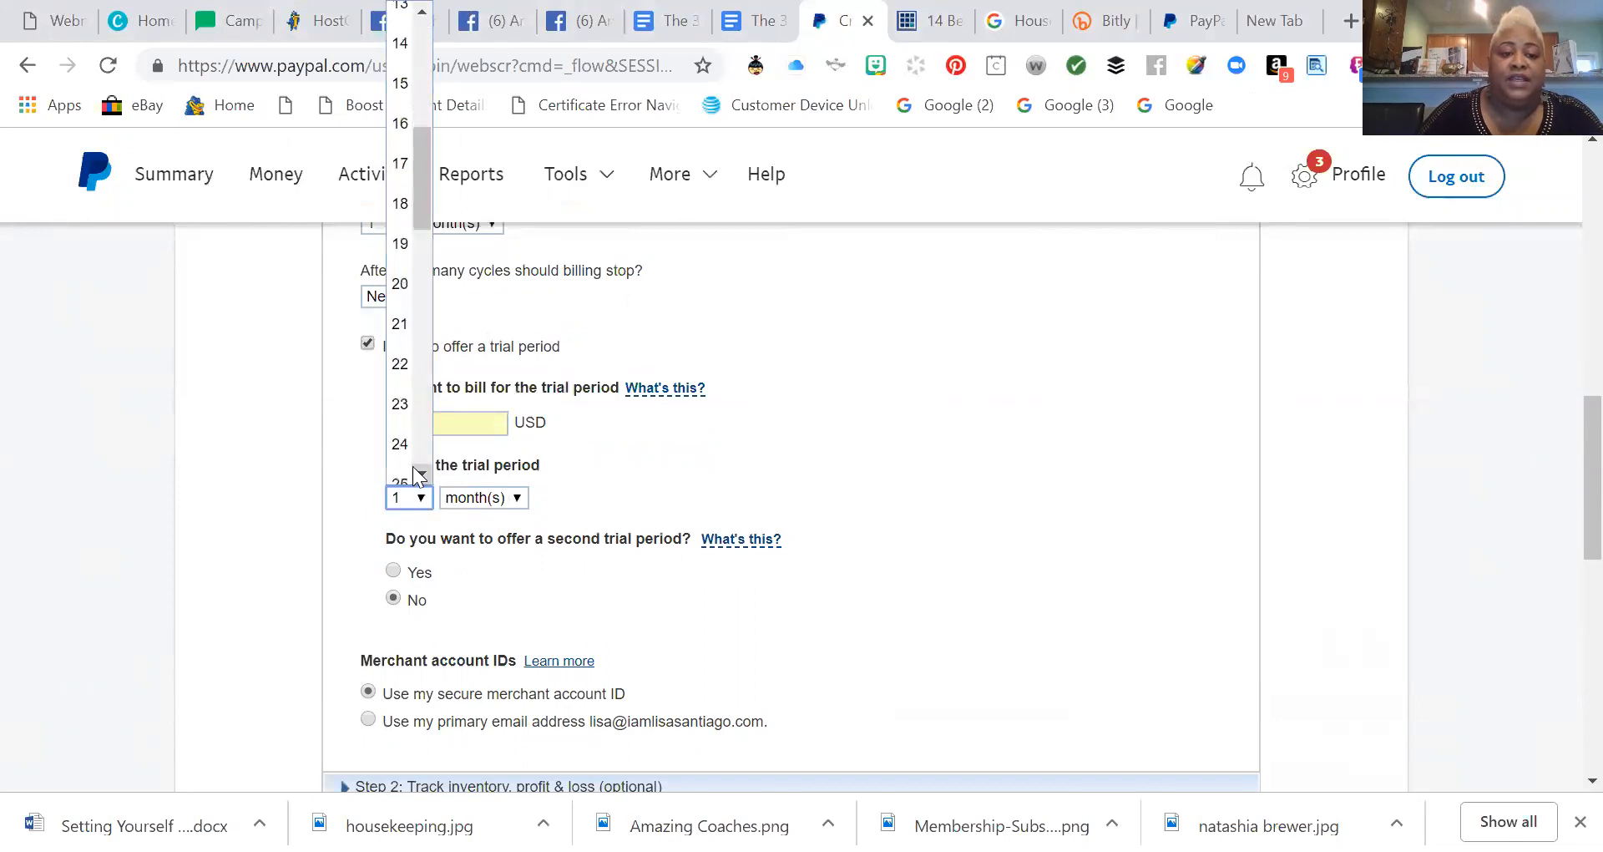
pyautogui.scroll(5, 418, 459)
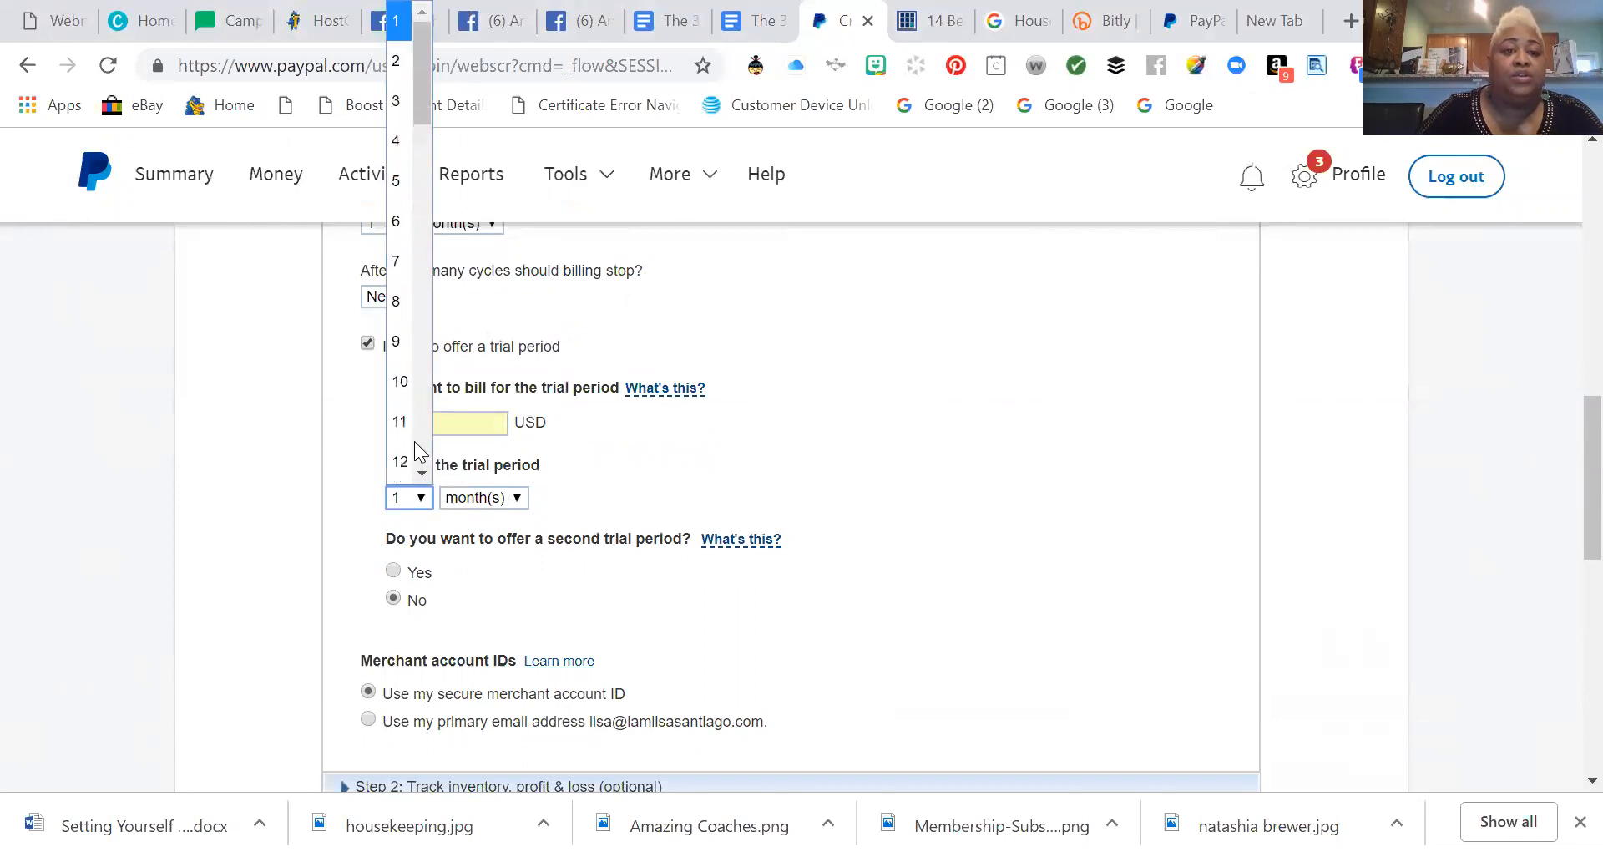
pyautogui.click(404, 264)
pyautogui.click(496, 498)
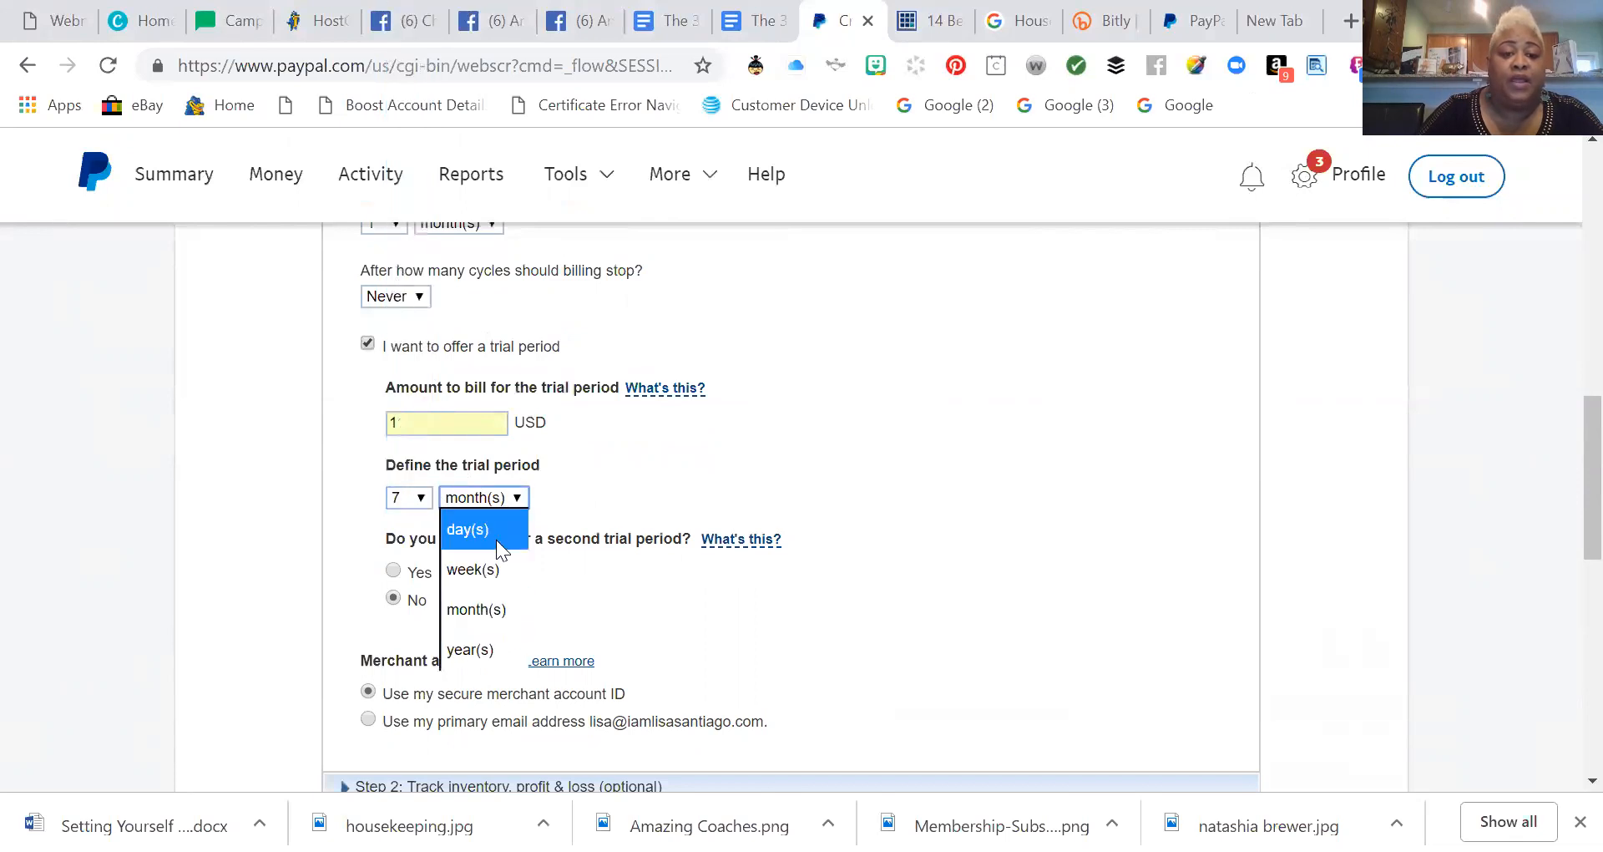
pyautogui.click(492, 531)
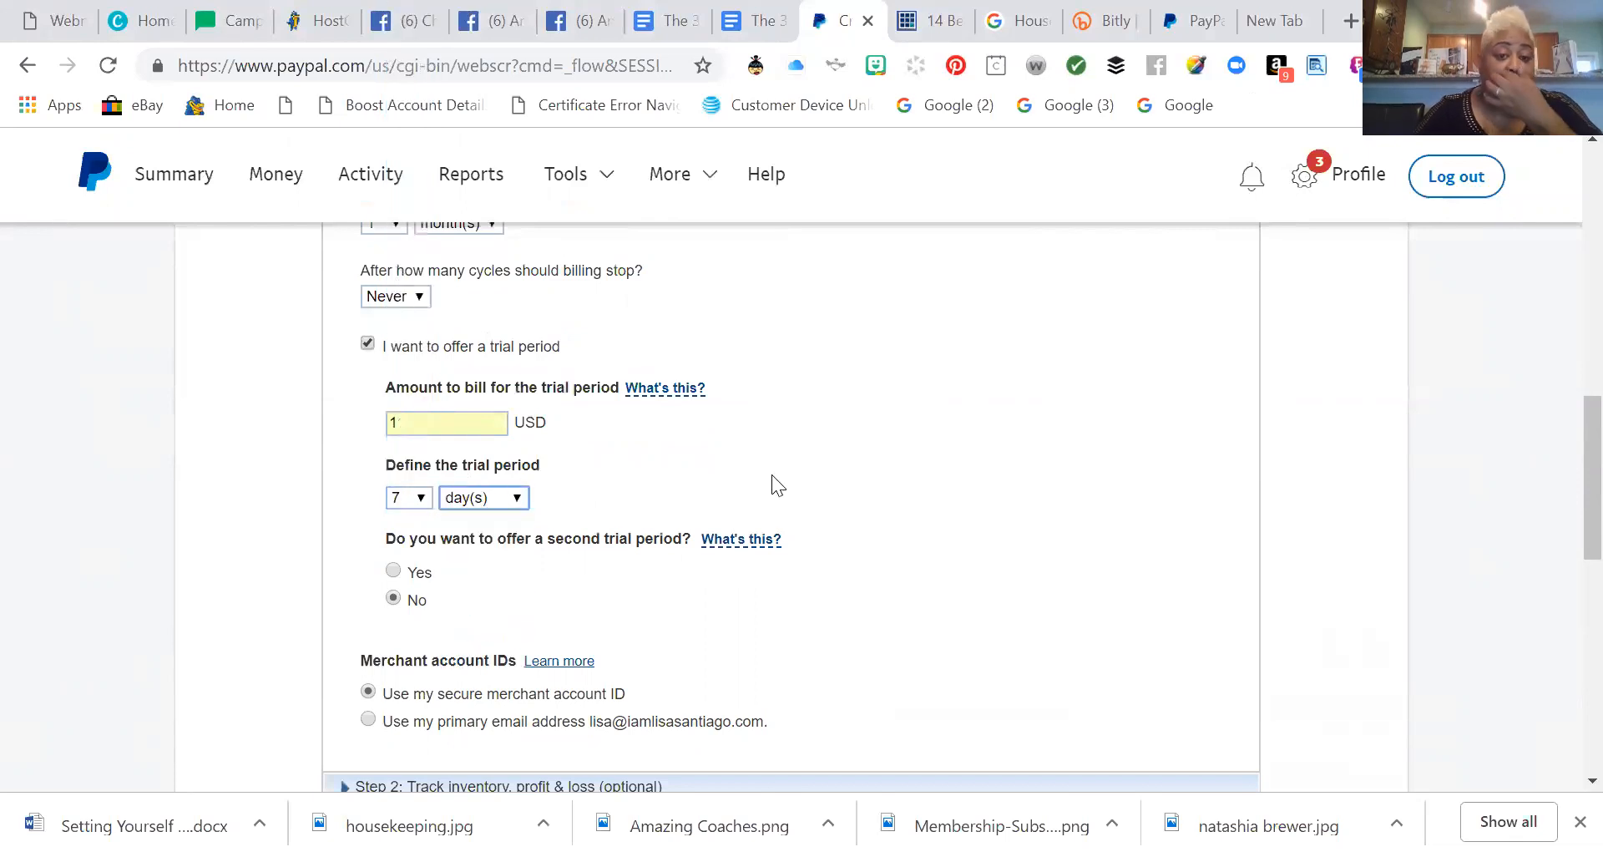
pyautogui.click(409, 506)
pyautogui.scroll(-3, 405, 376)
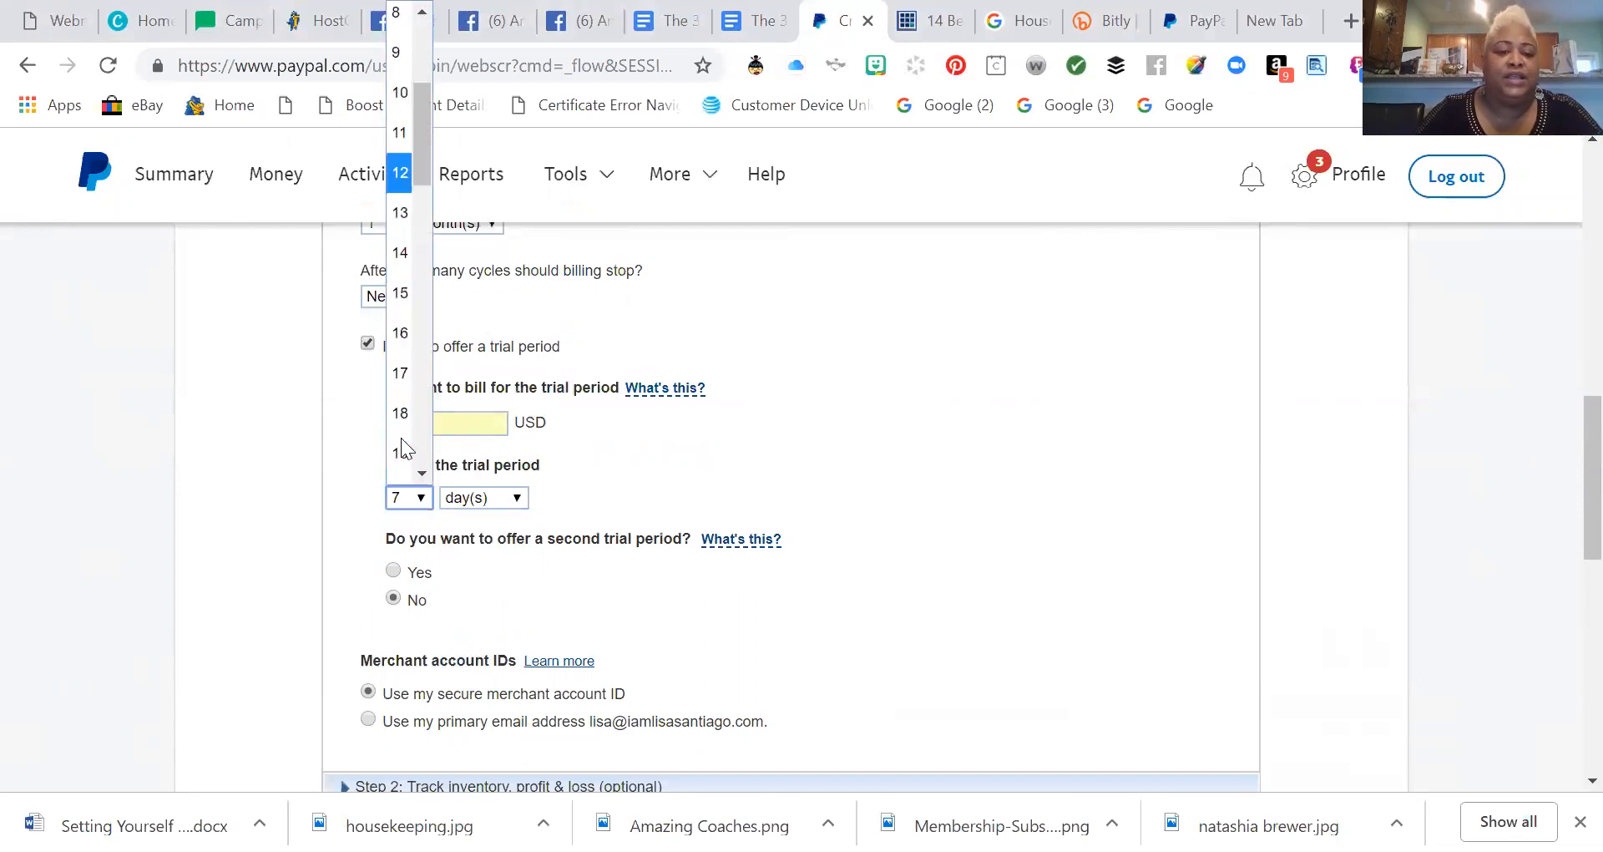
pyautogui.click(409, 259)
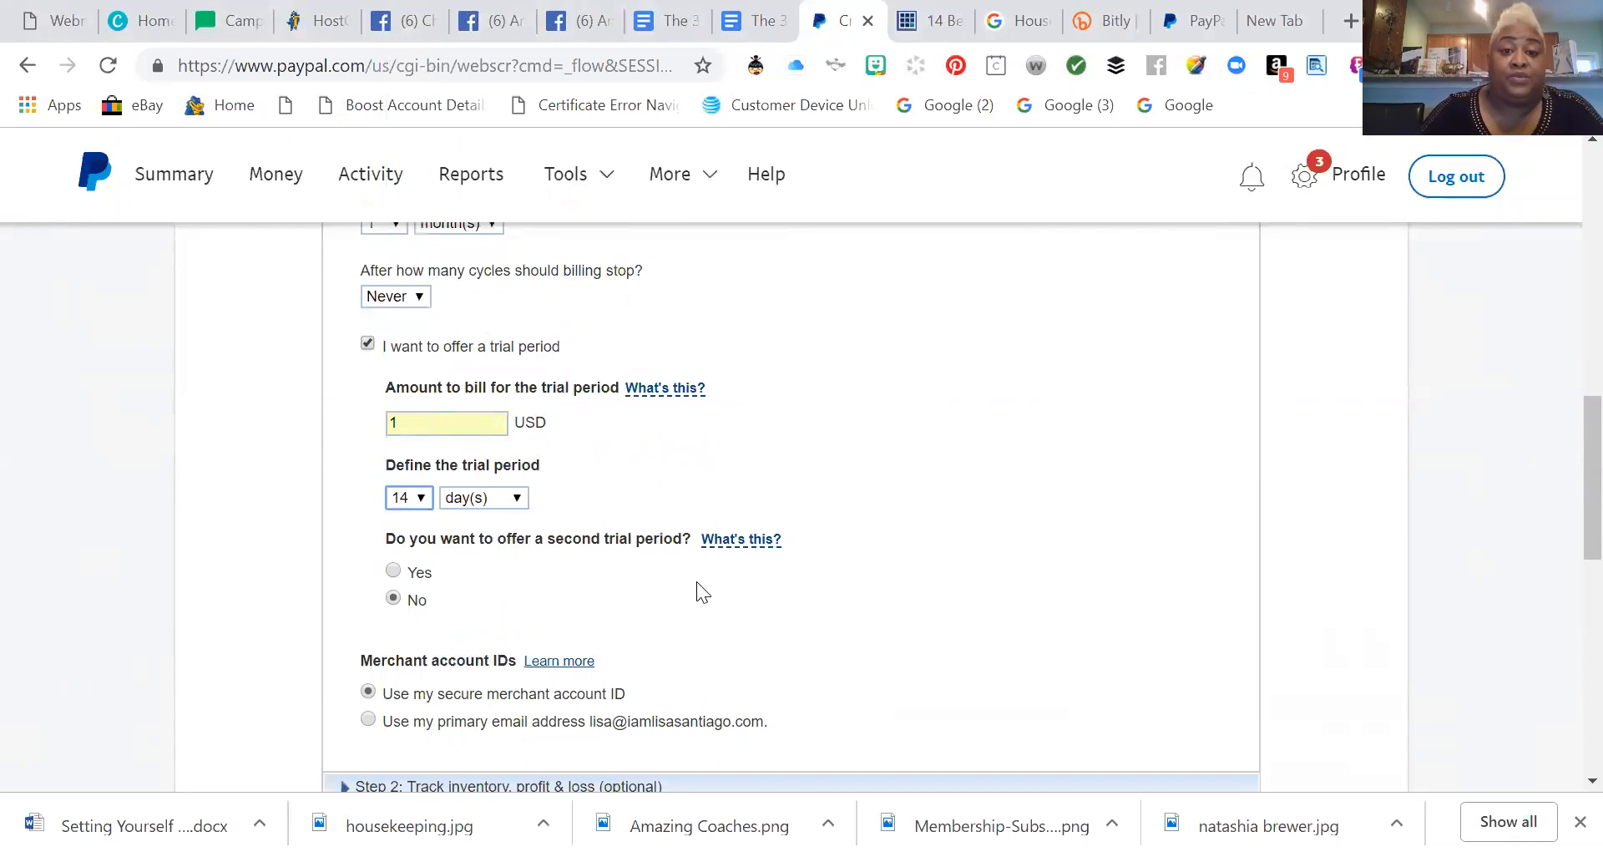
pyautogui.scroll(-3, 693, 589)
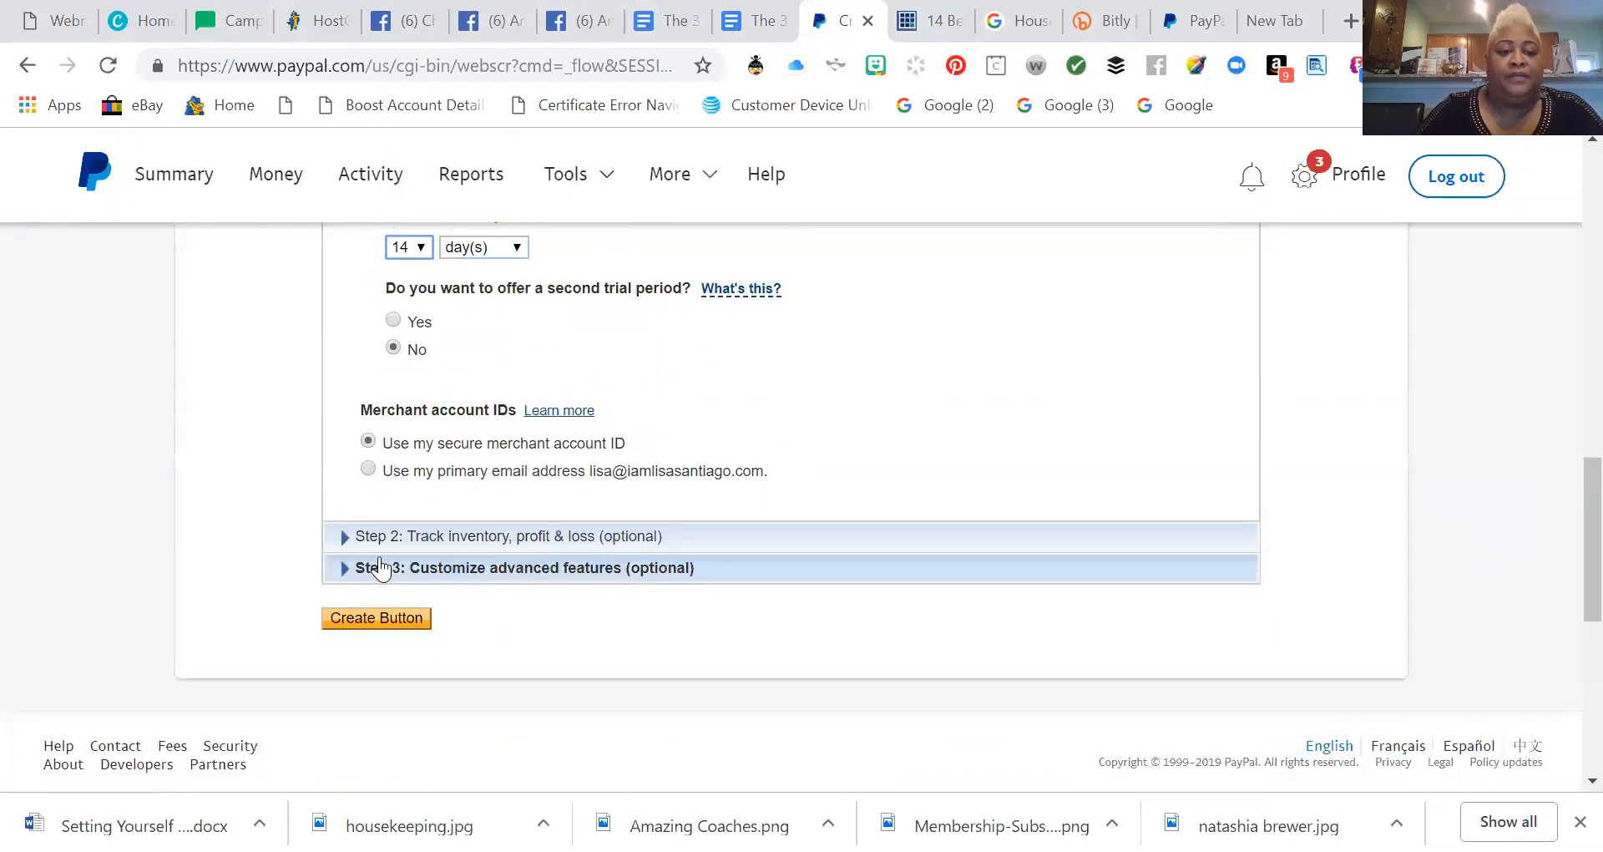
# Expand the advanced features and tick 'Take customers to this URL when they finish checkout'.
pyautogui.click(471, 571)
pyautogui.scroll(-3, 565, 578)
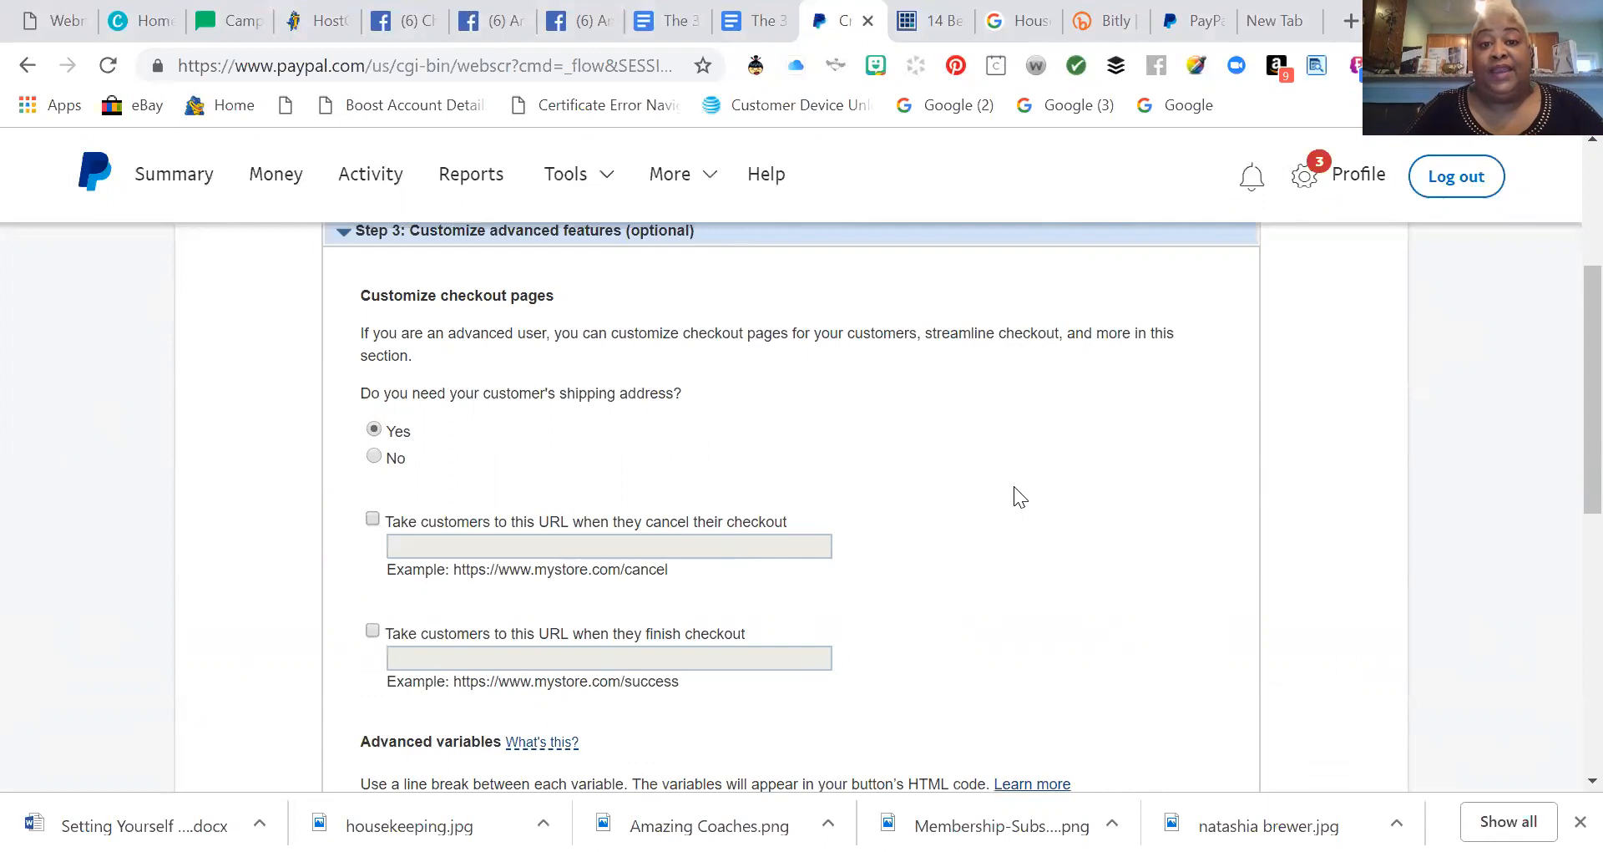
pyautogui.click(373, 631)
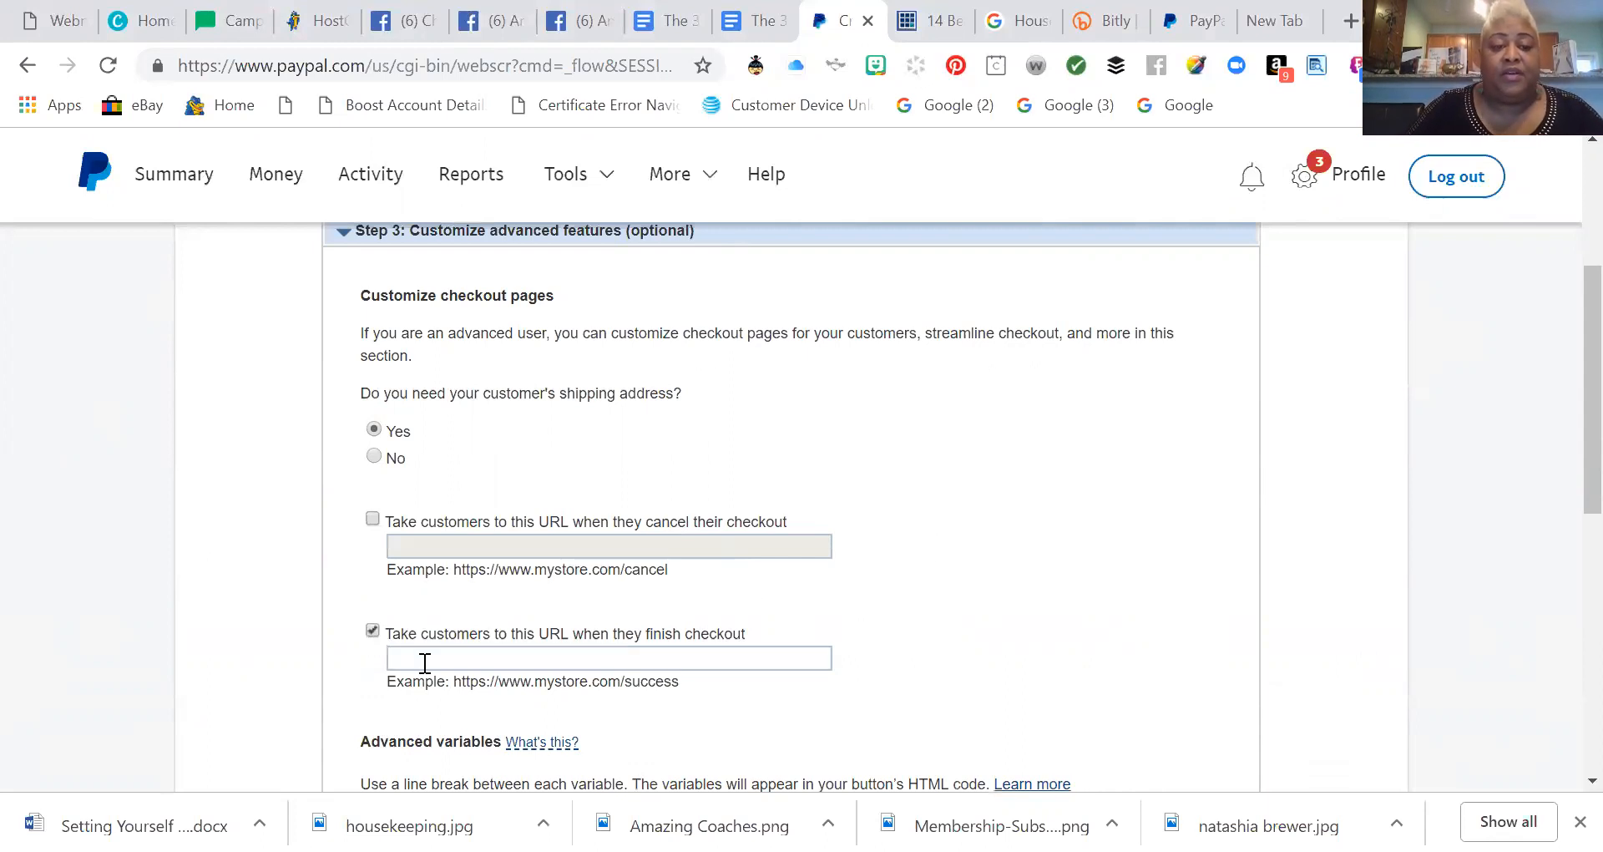
pyautogui.click(422, 659)
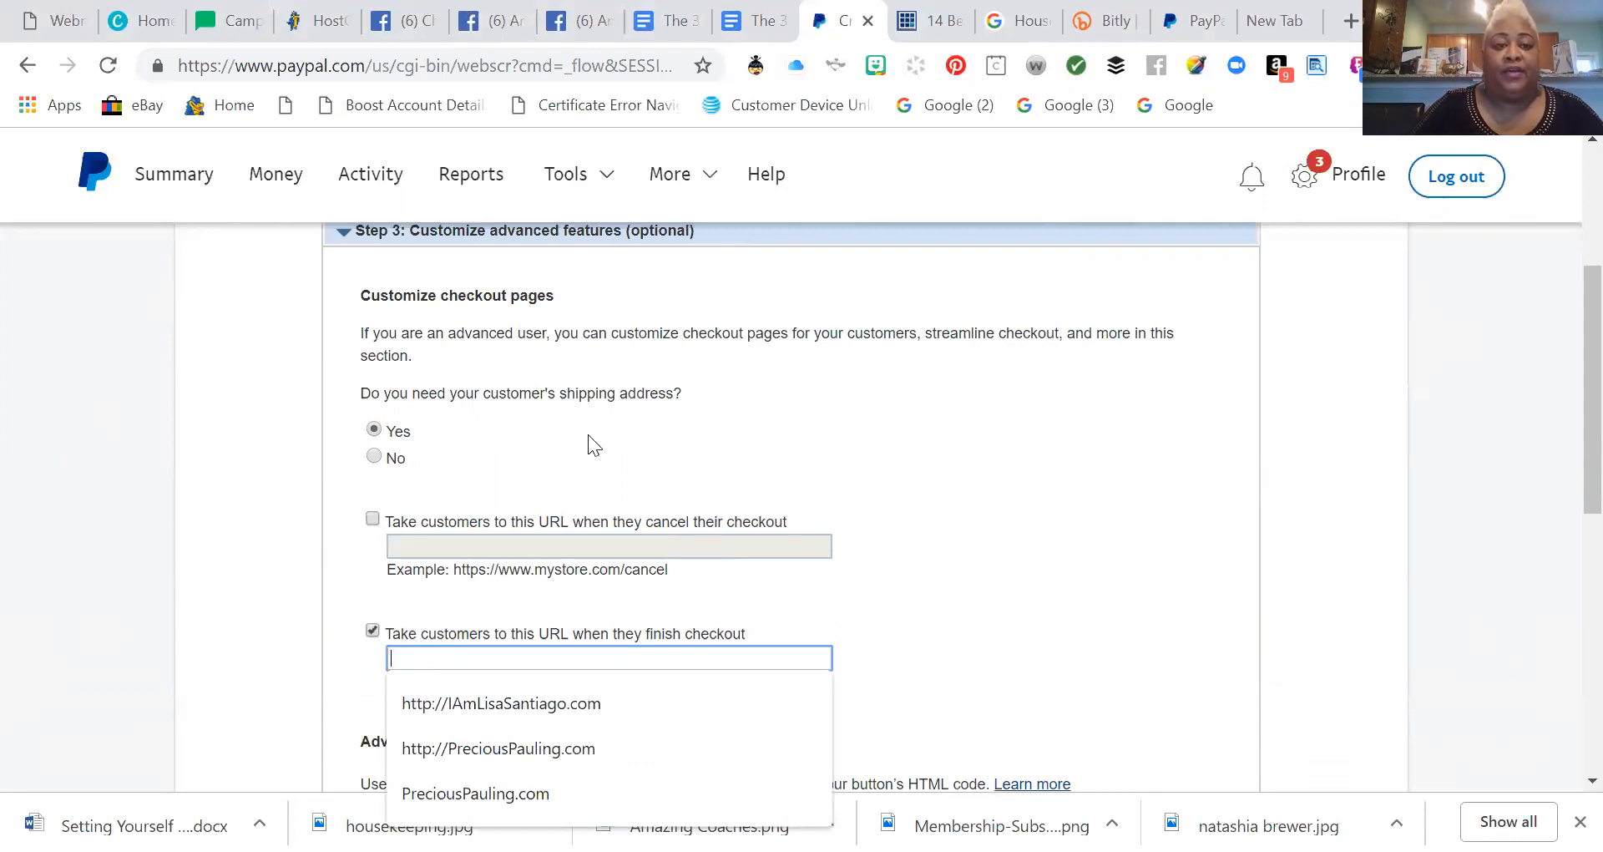
# Copy the Facebook group page's web address and return to the PayPal form.
pyautogui.click(576, 22)
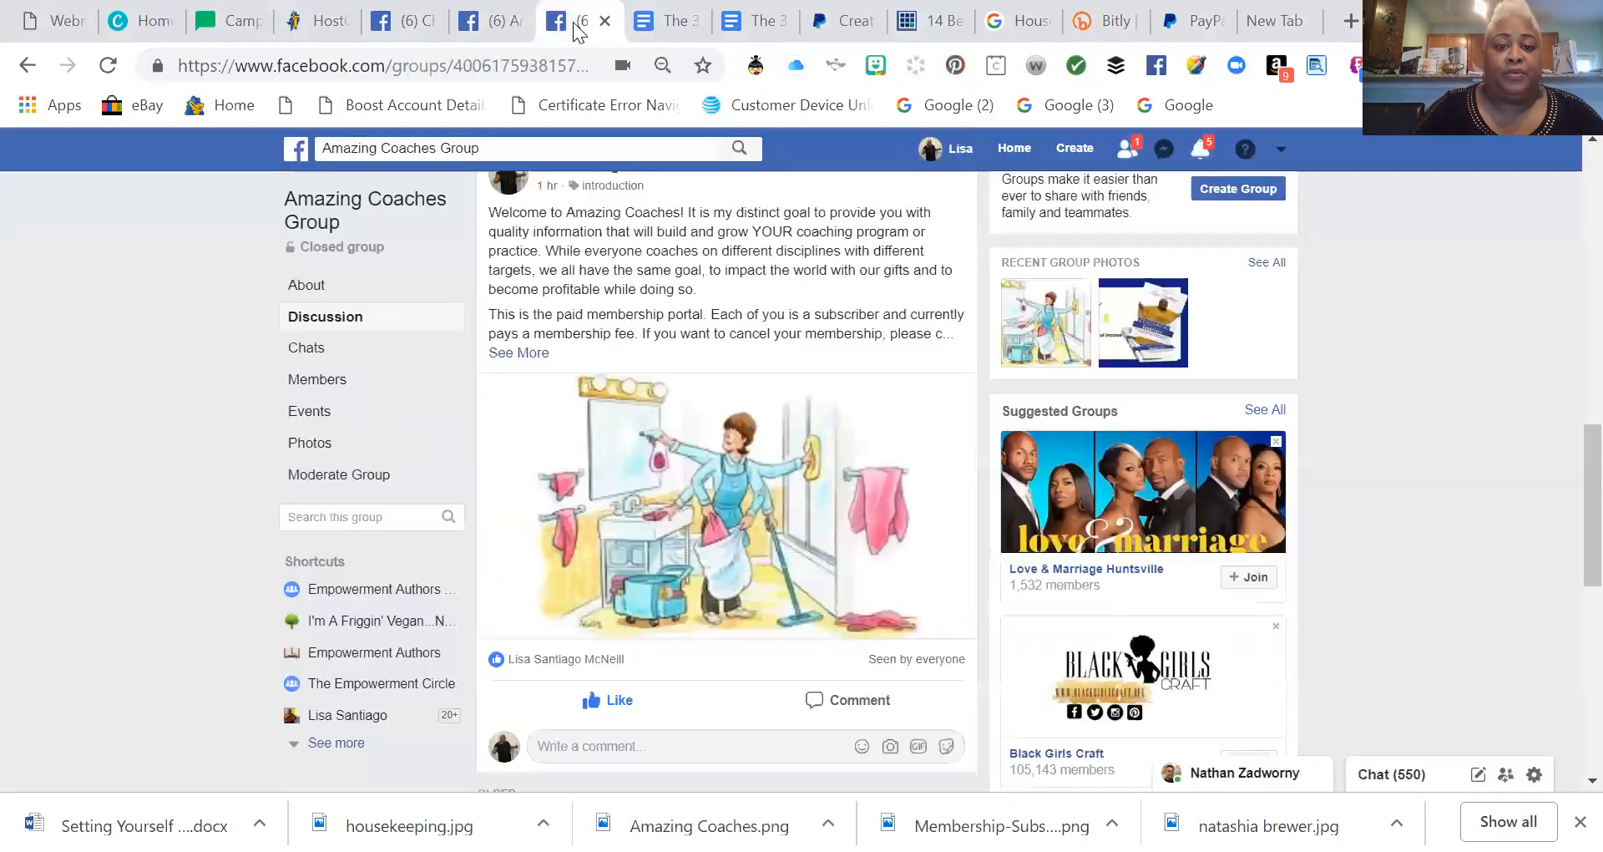
pyautogui.click(455, 64)
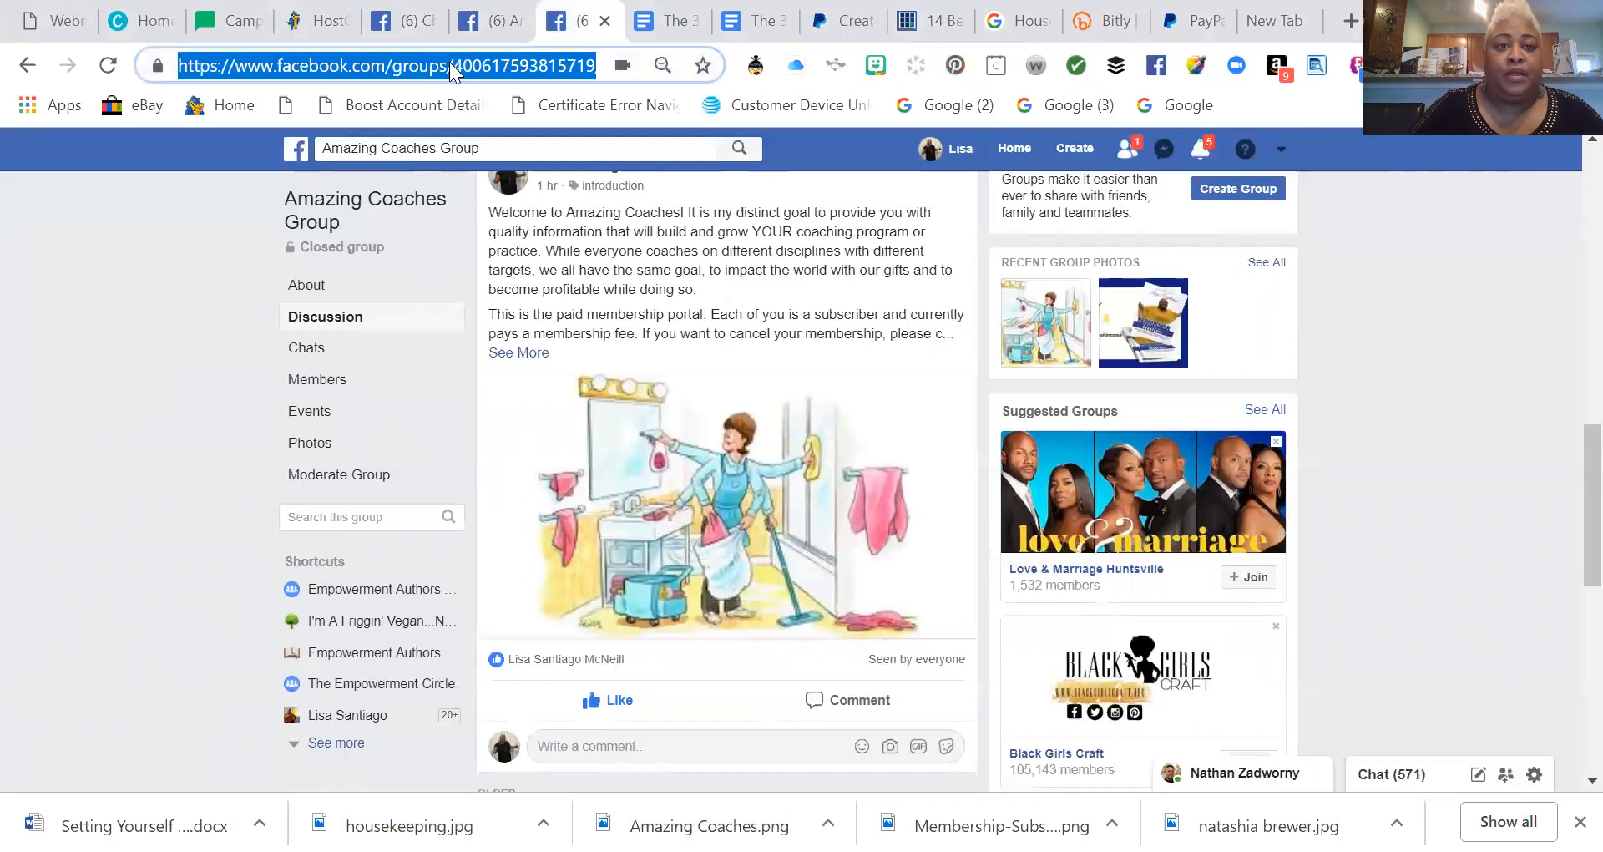
pyautogui.rightClick(456, 65)
pyautogui.click(509, 190)
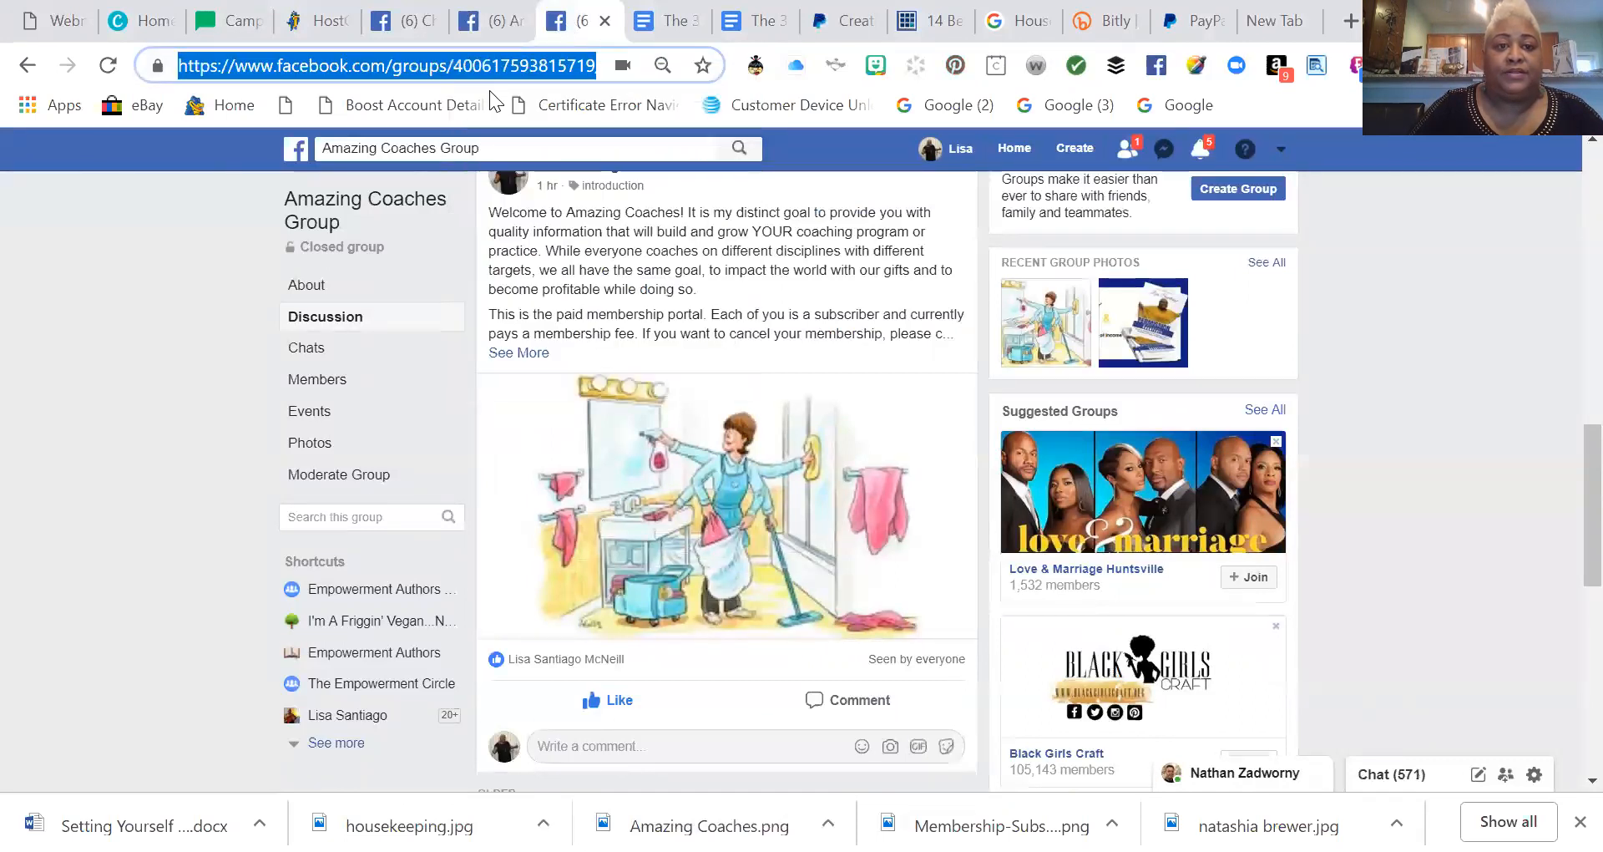
pyautogui.click(847, 22)
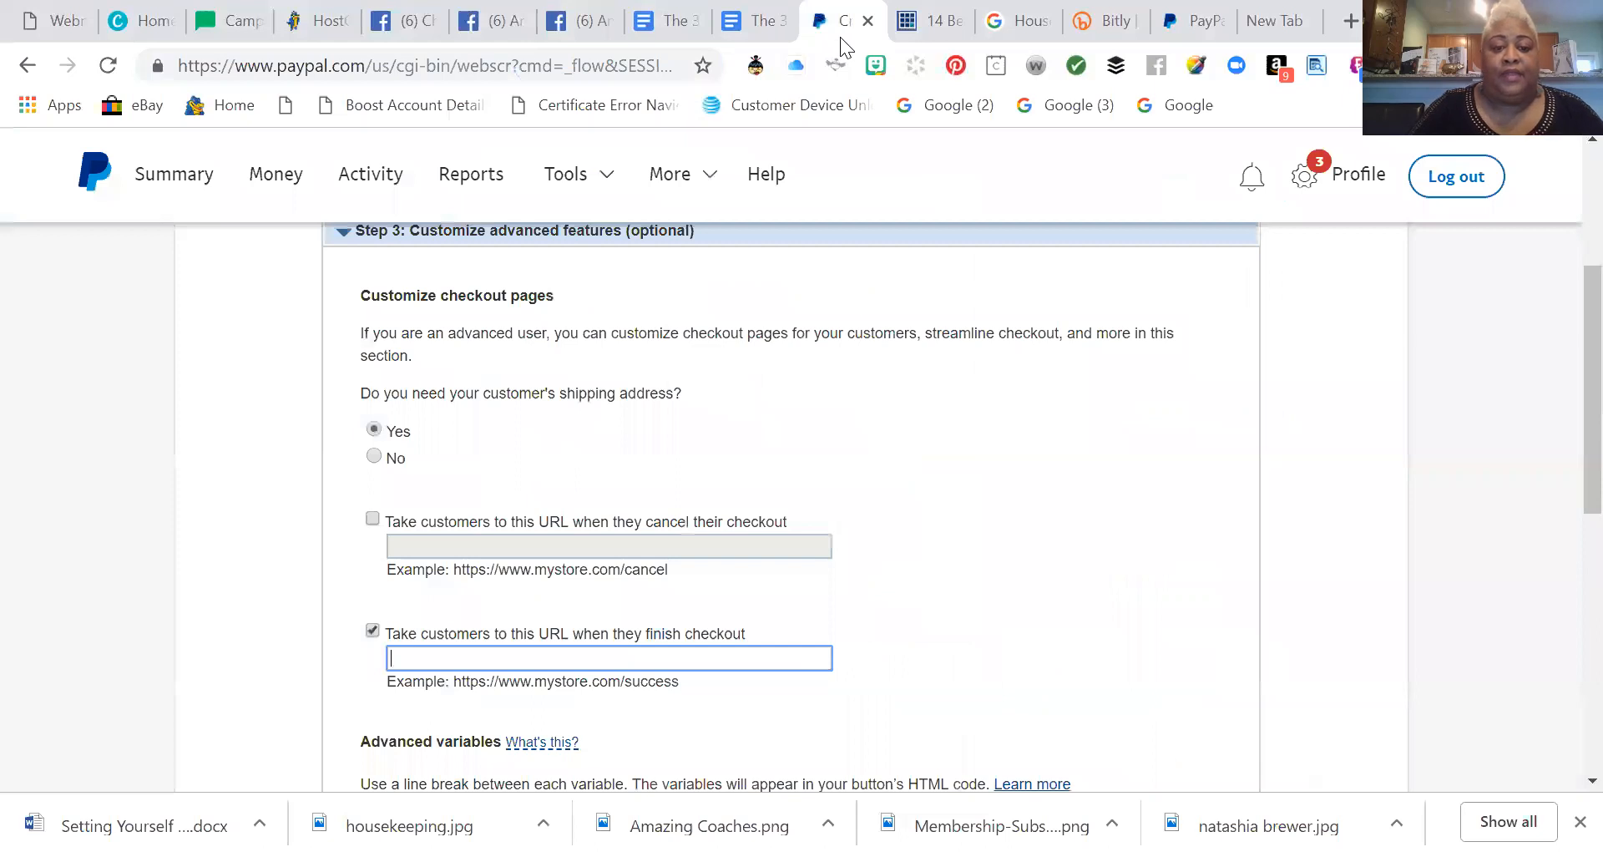
pyautogui.click(517, 661)
# Paste the Facebook group address as the finish-checkout return URL.
pyautogui.hotkey('ctrl', 'v')
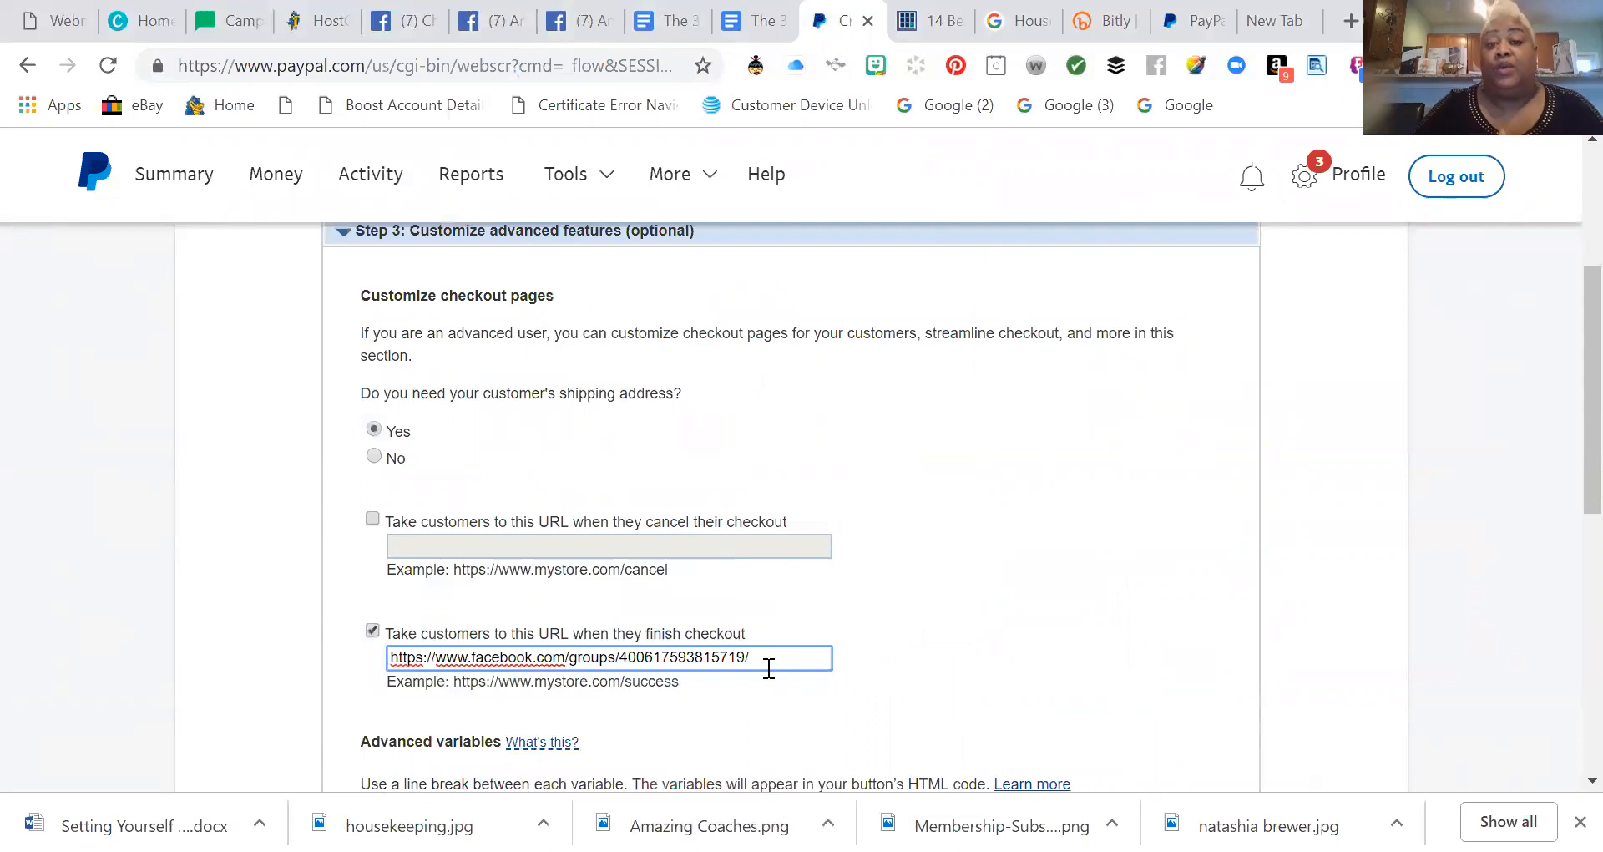
pyautogui.scroll(-6, 590, 720)
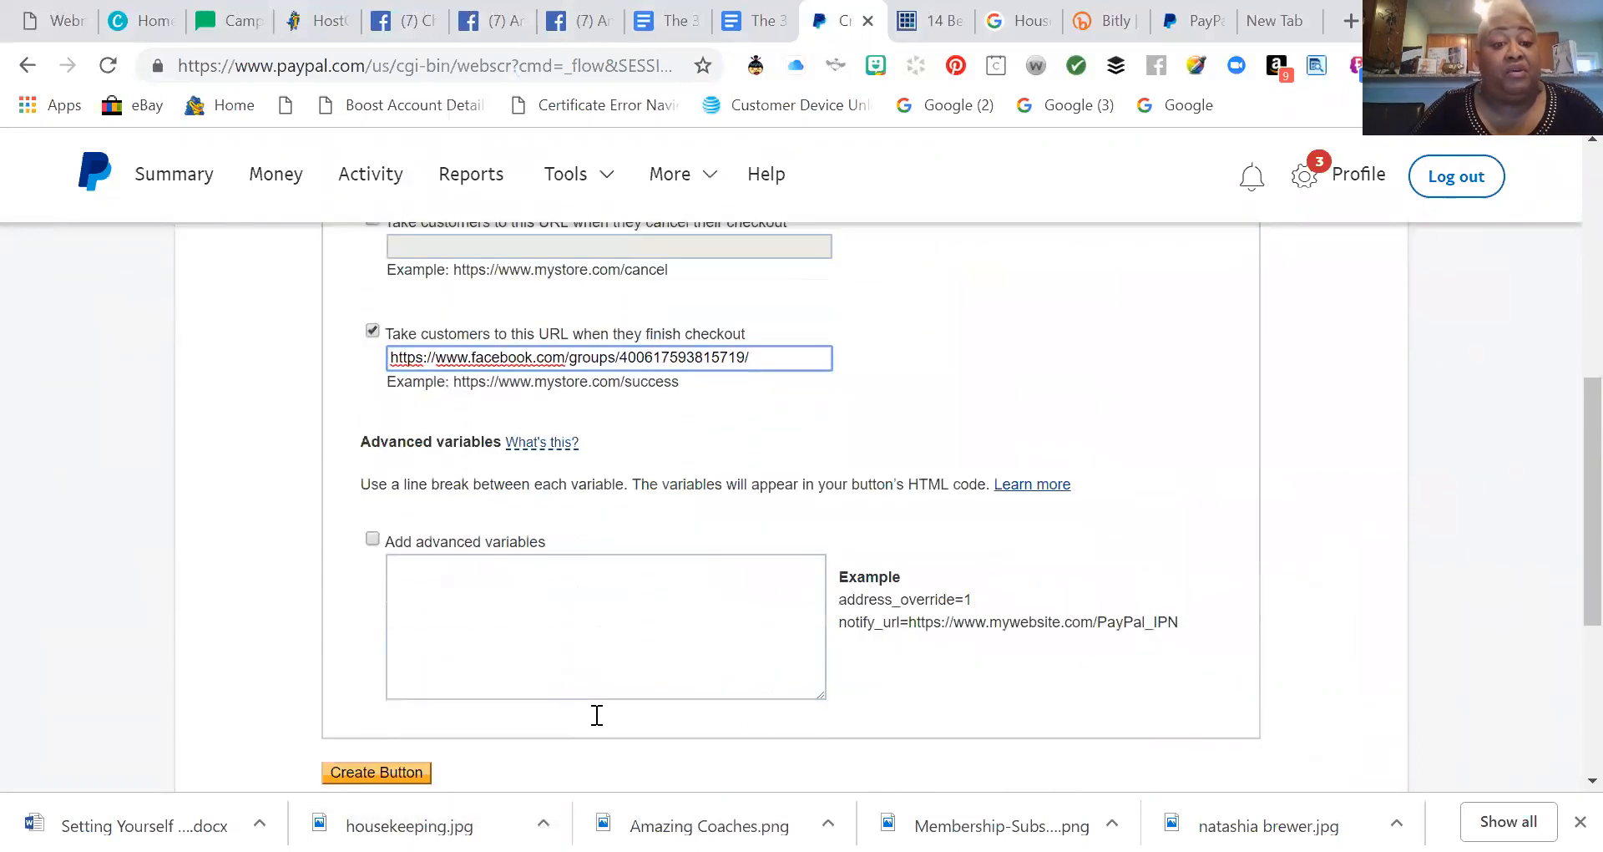
pyautogui.scroll(2, 613, 701)
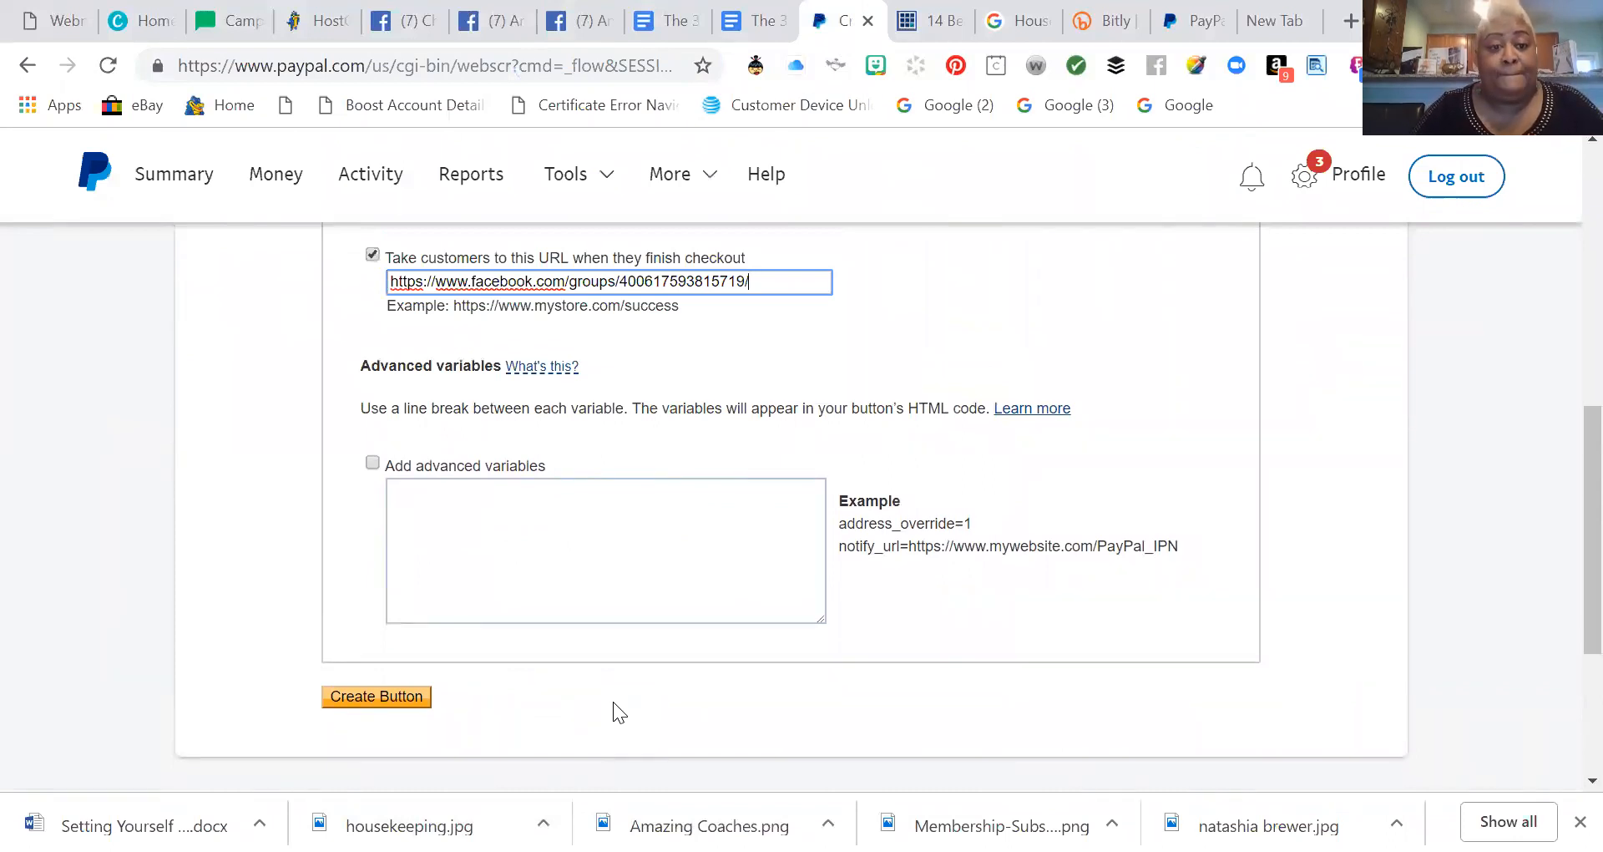
# Create the Subscribe button and select its generated website HTML code.
pyautogui.click(377, 697)
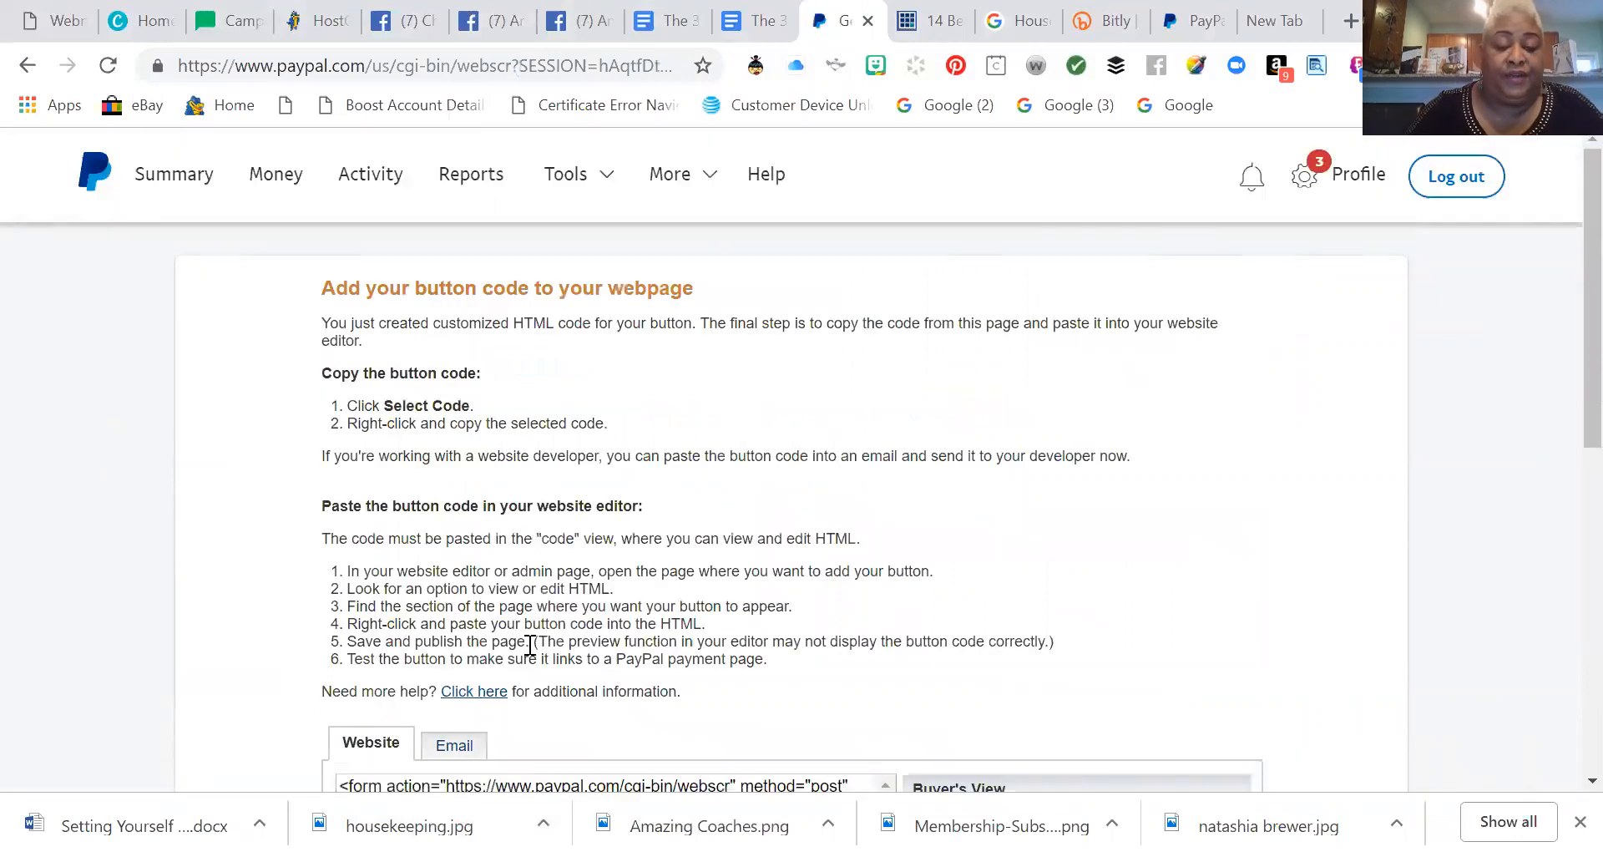
pyautogui.scroll(-4, 530, 645)
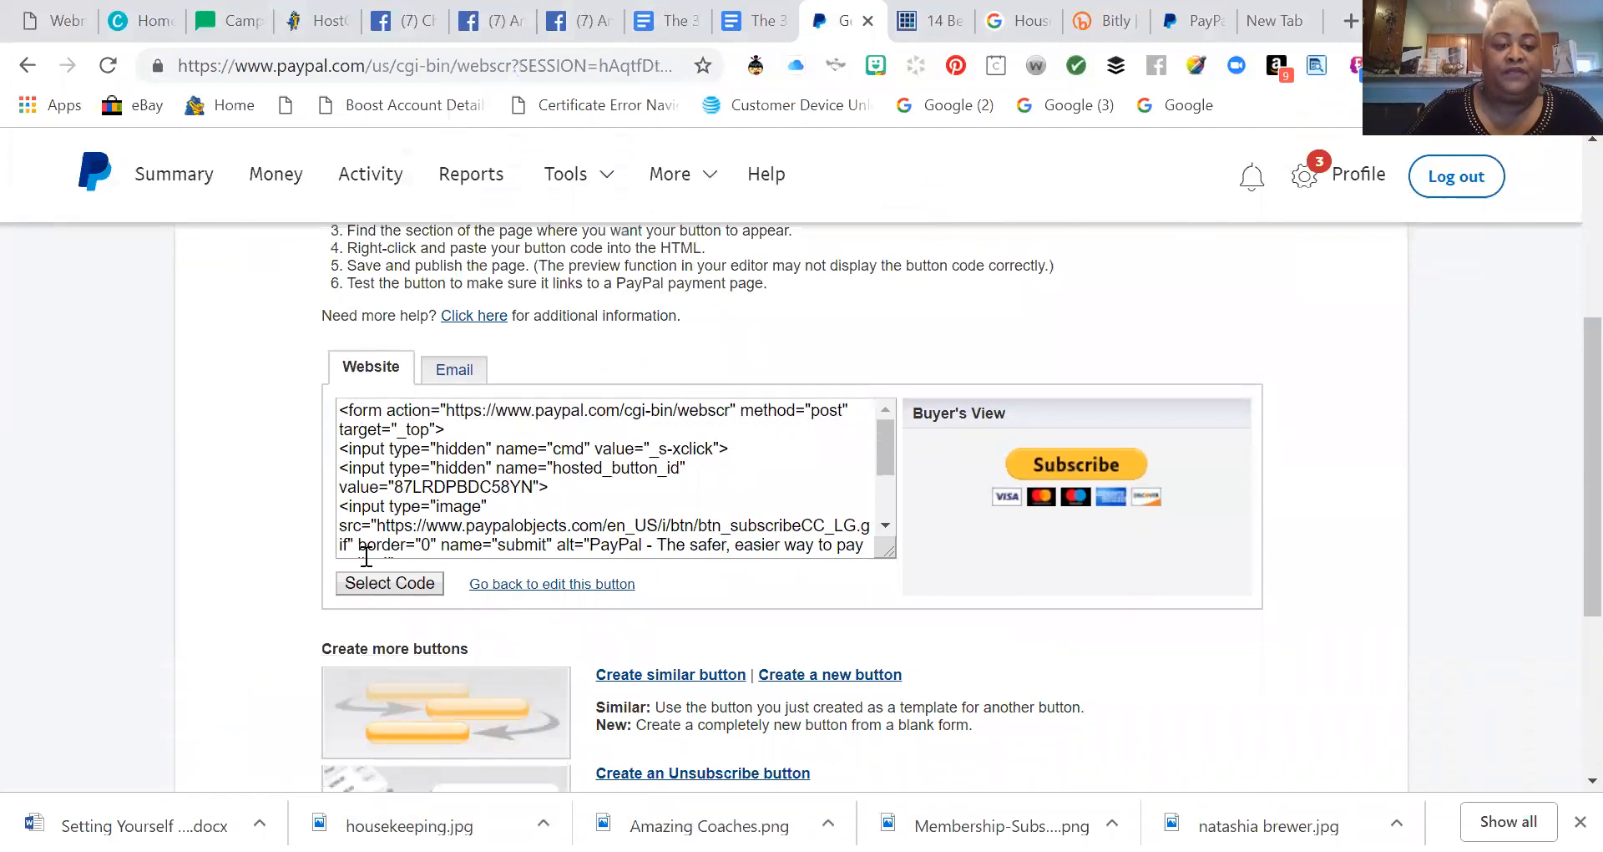
pyautogui.click(374, 587)
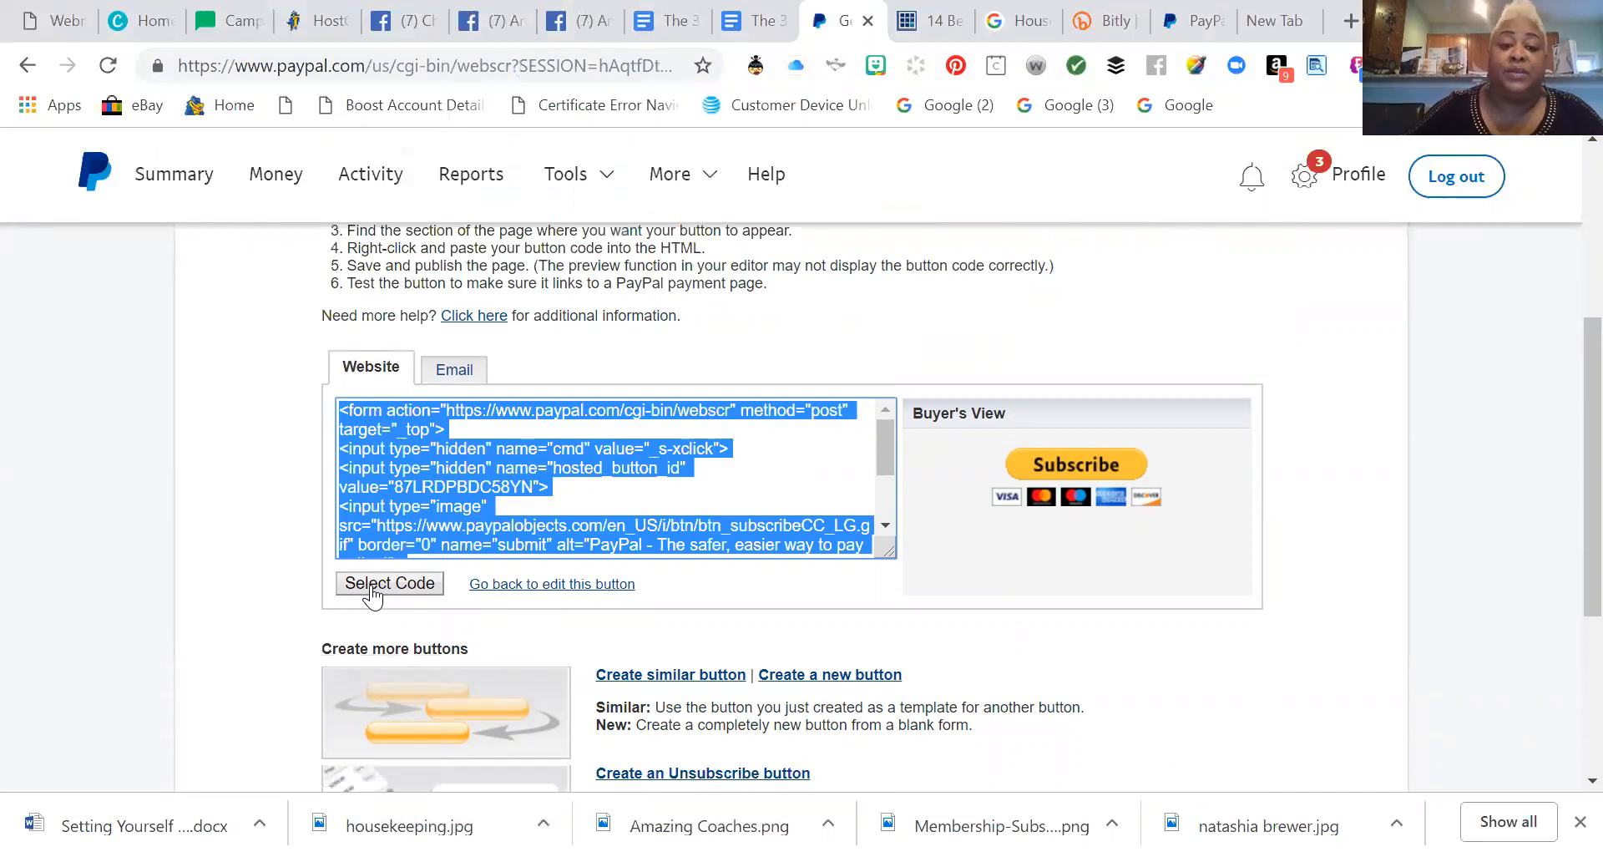
pyautogui.click(464, 374)
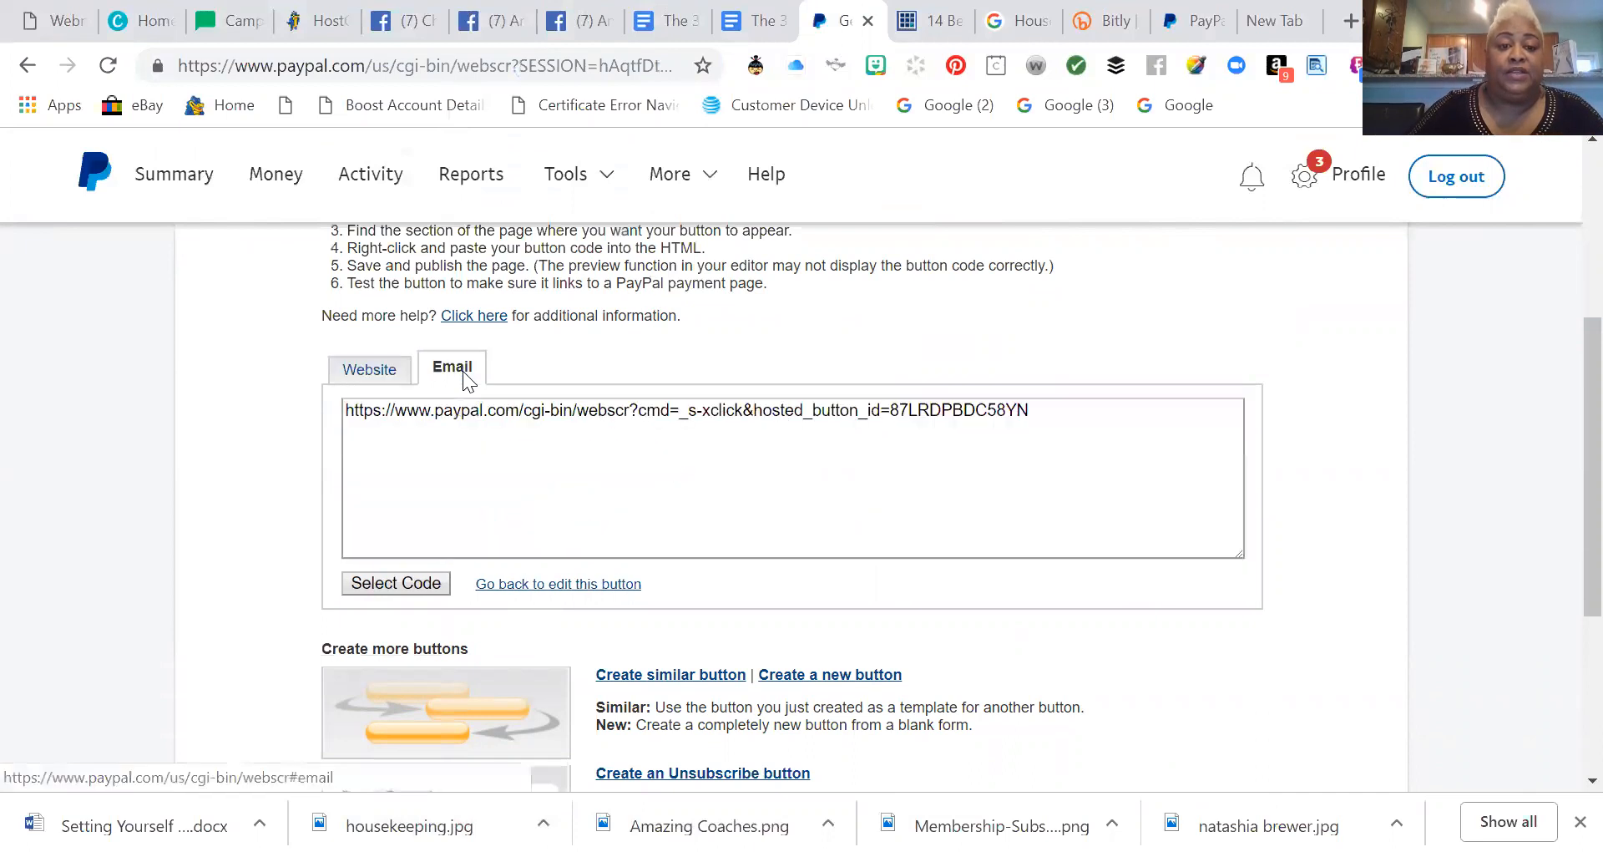
# Copy the button's email payment link and go to a new empty browser tab.
pyautogui.click(694, 416)
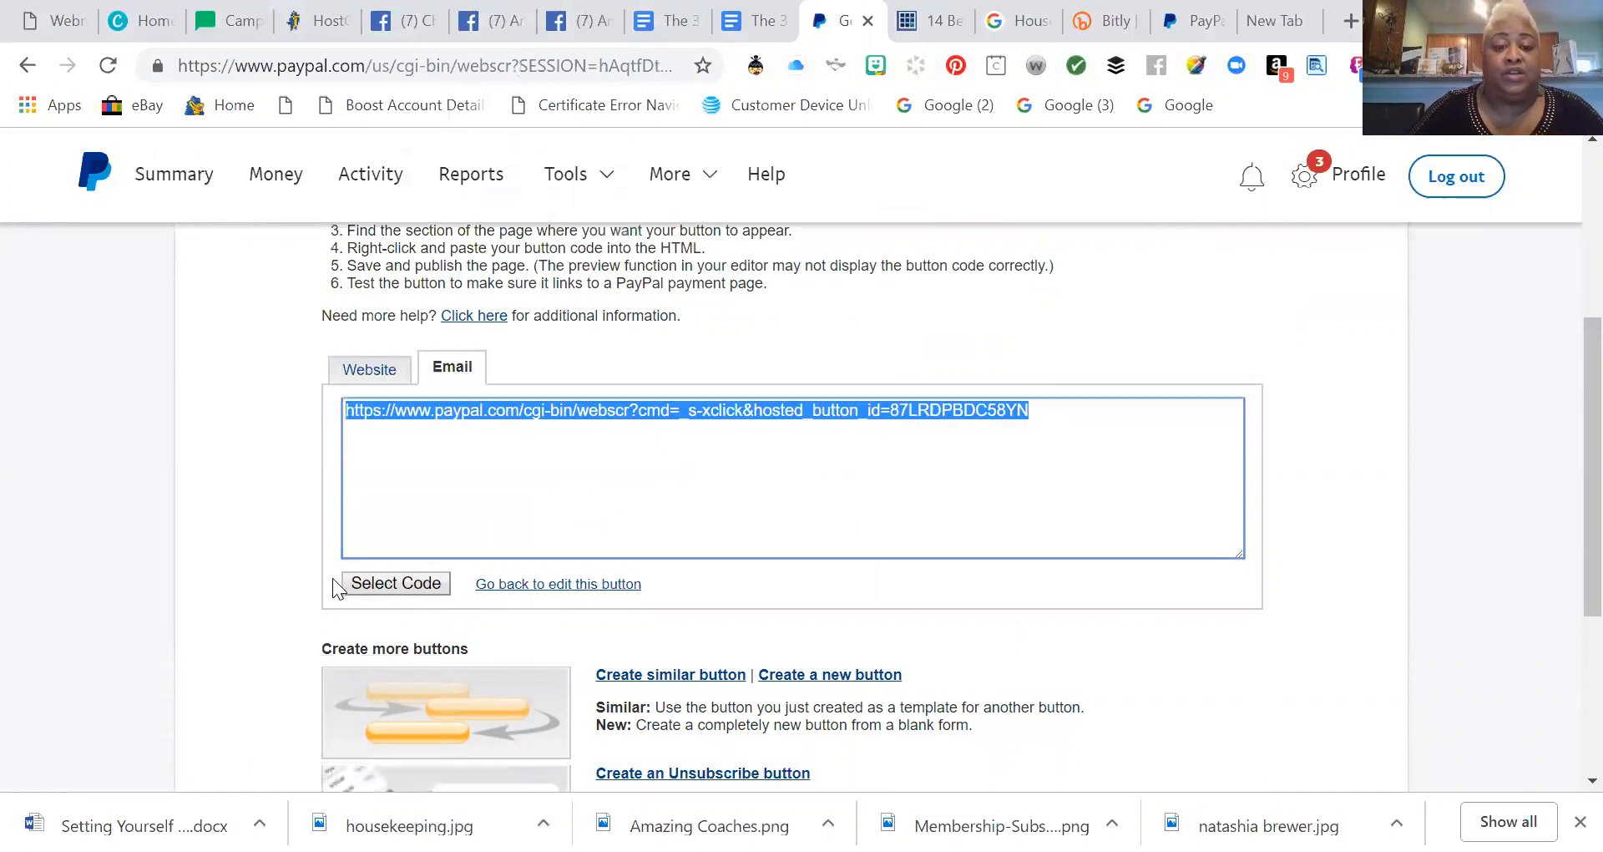
pyautogui.rightClick(639, 422)
pyautogui.click(695, 437)
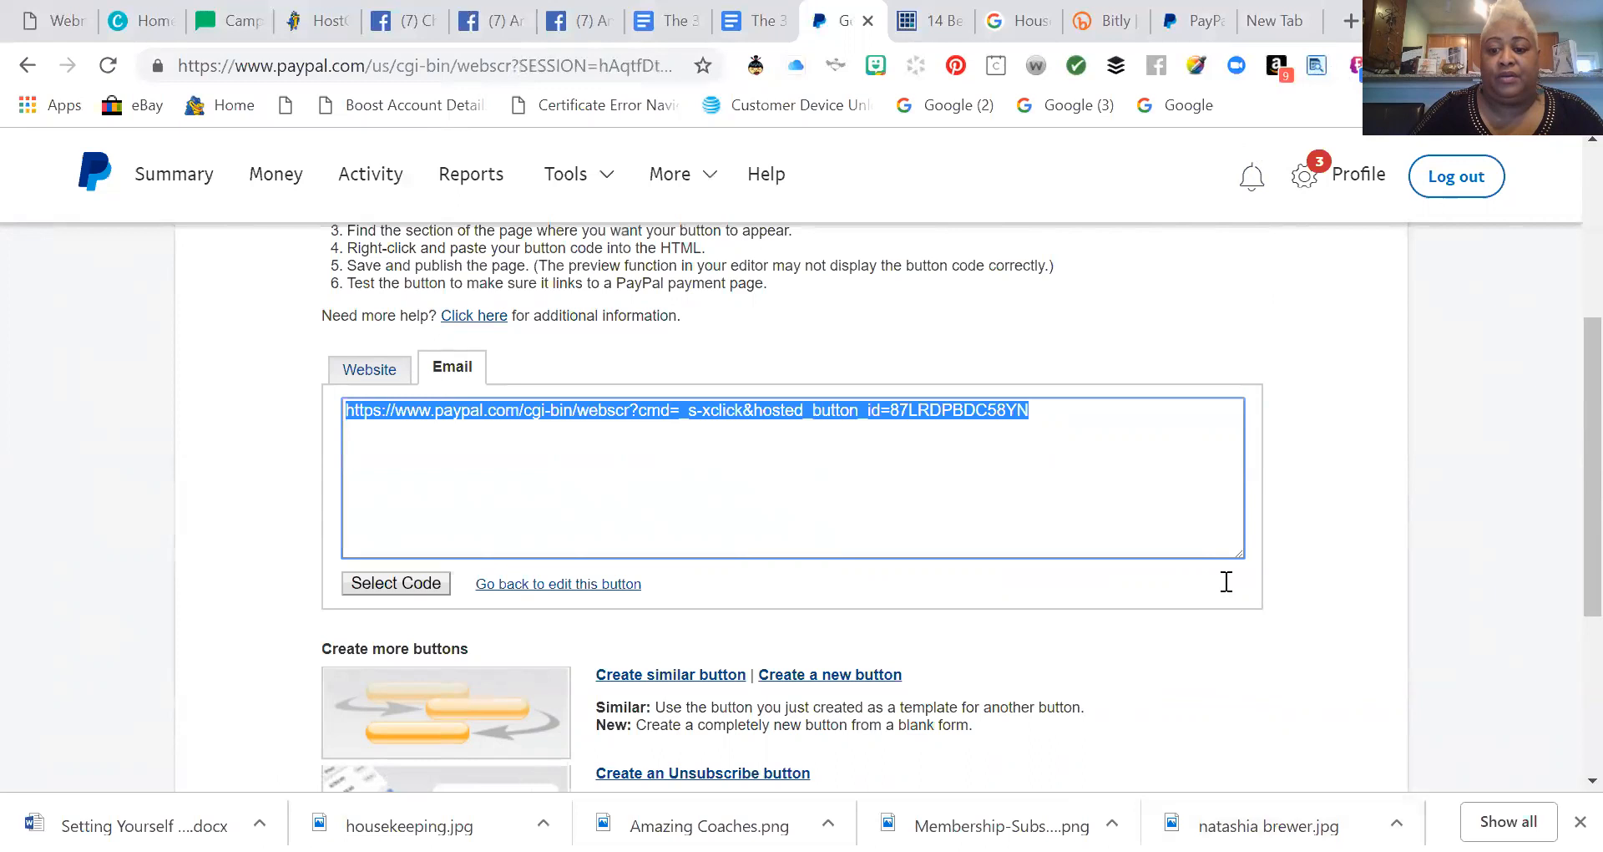
pyautogui.click(1225, 582)
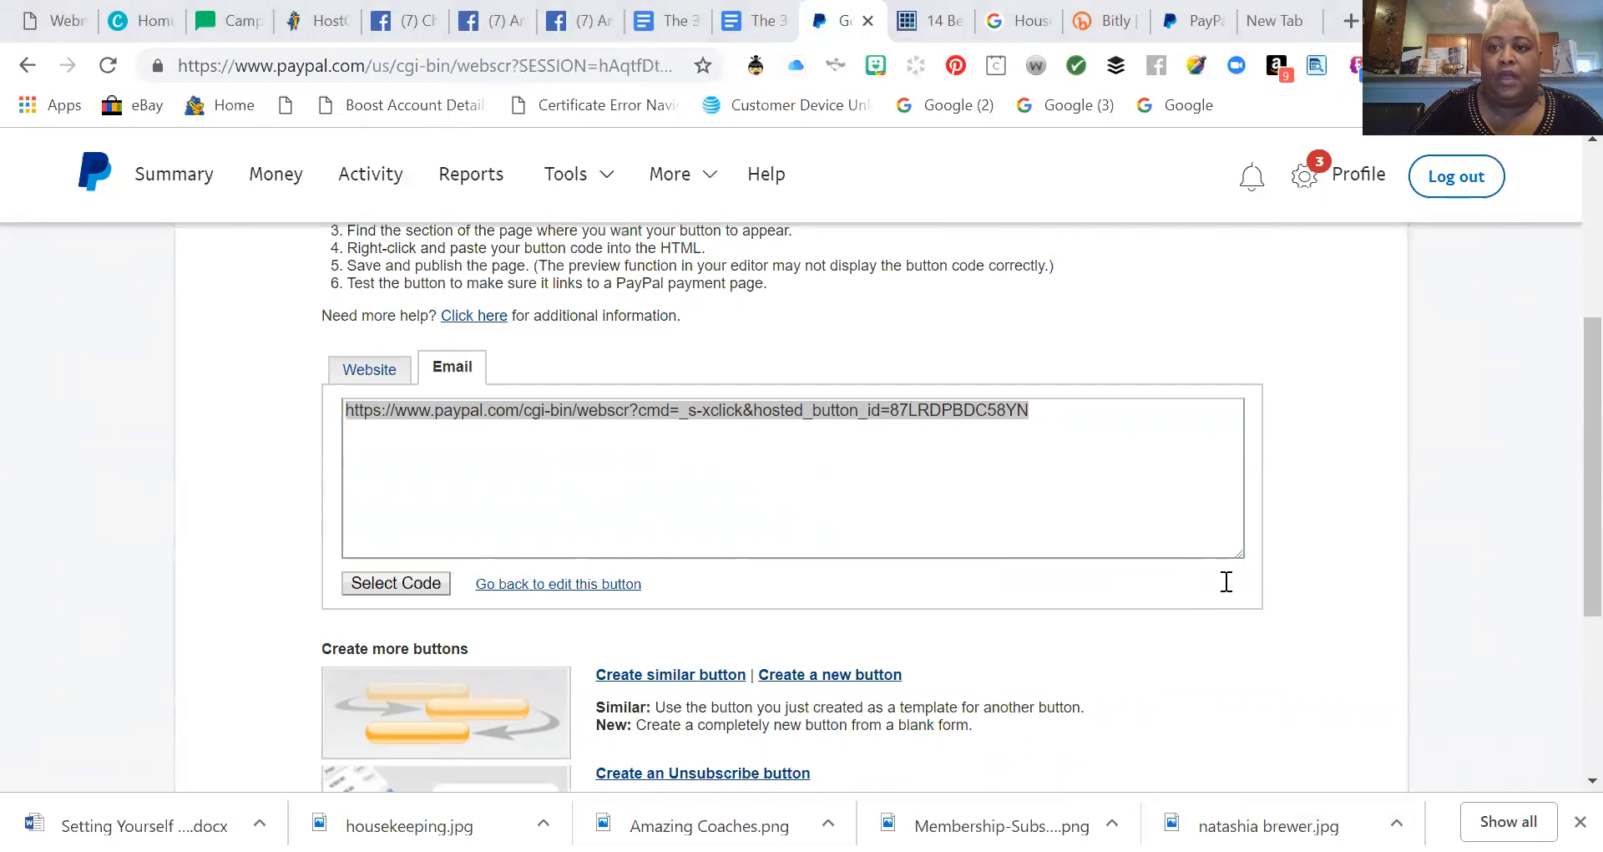
pyautogui.click(1273, 20)
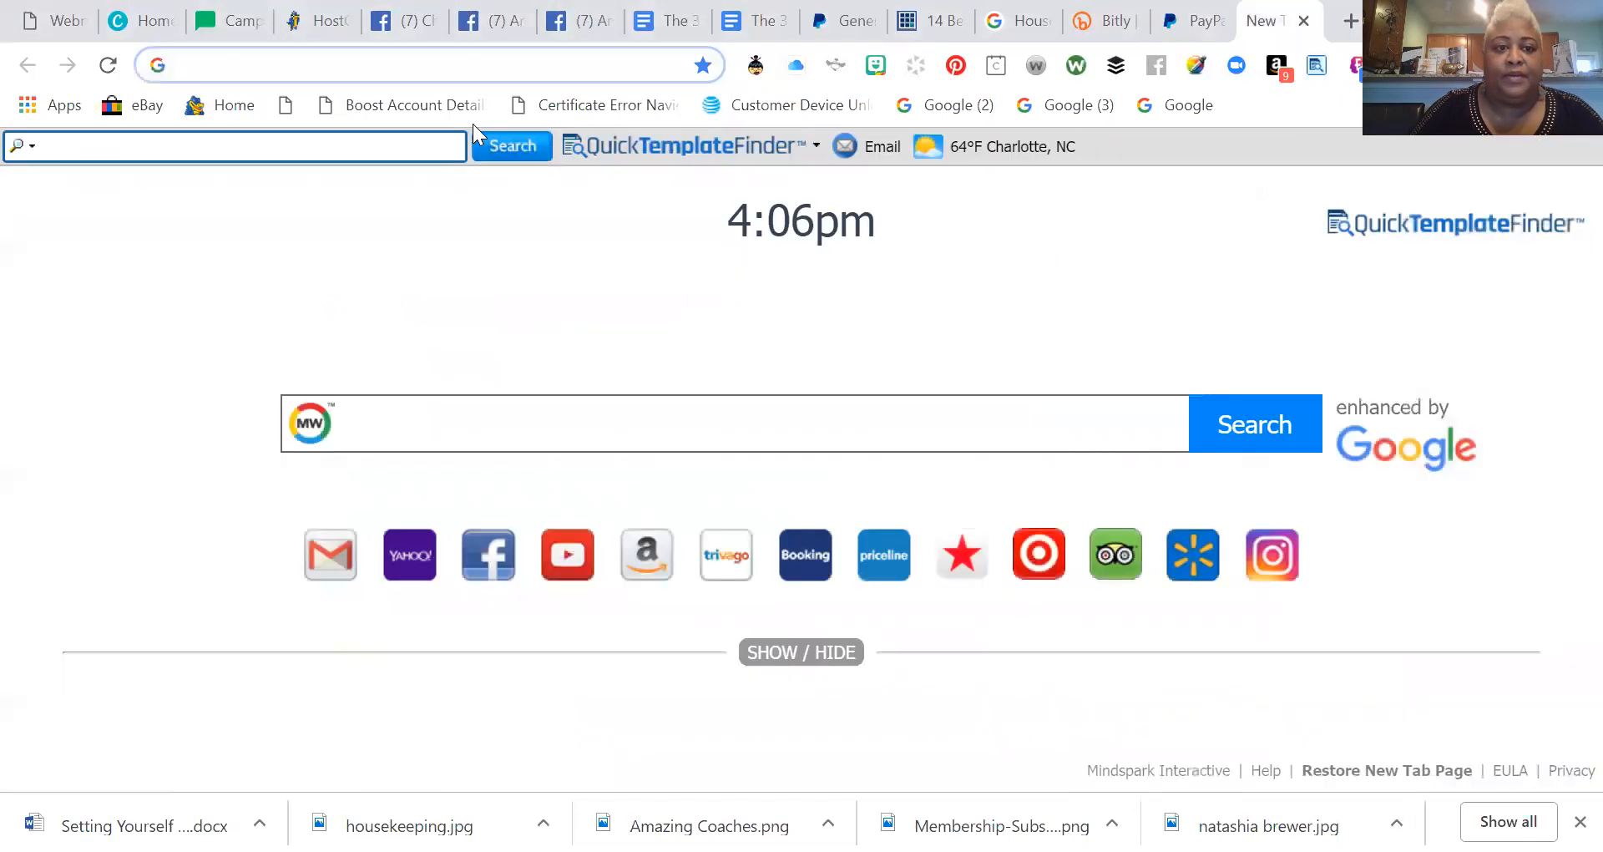
# Paste the copied email link into the new tab's address bar and load it.
pyautogui.hotkey('ctrl', 'v')
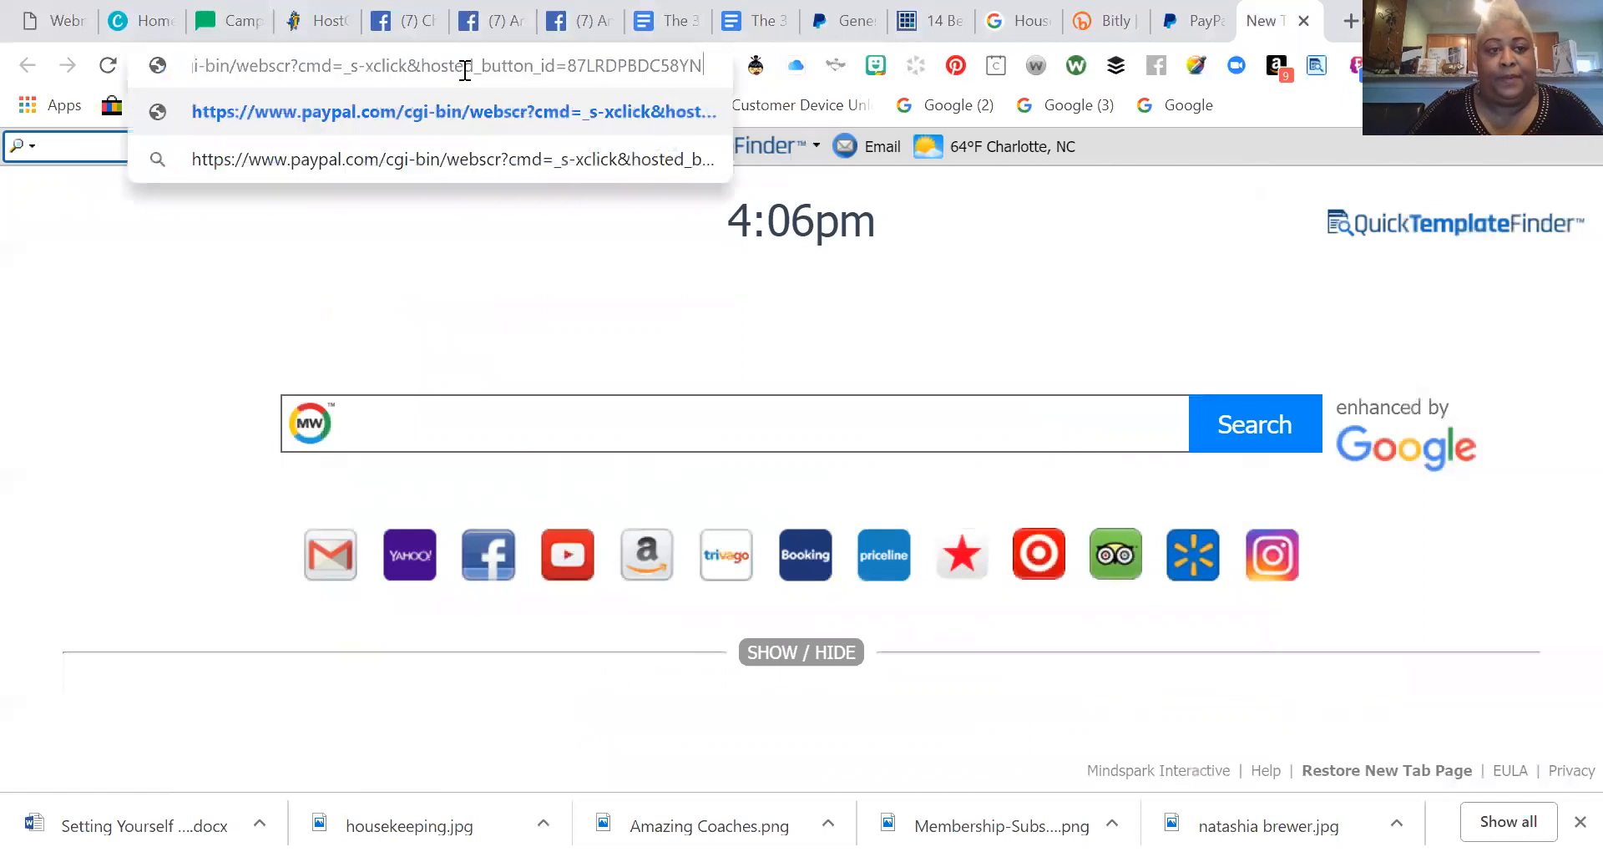
pyautogui.press('Return')
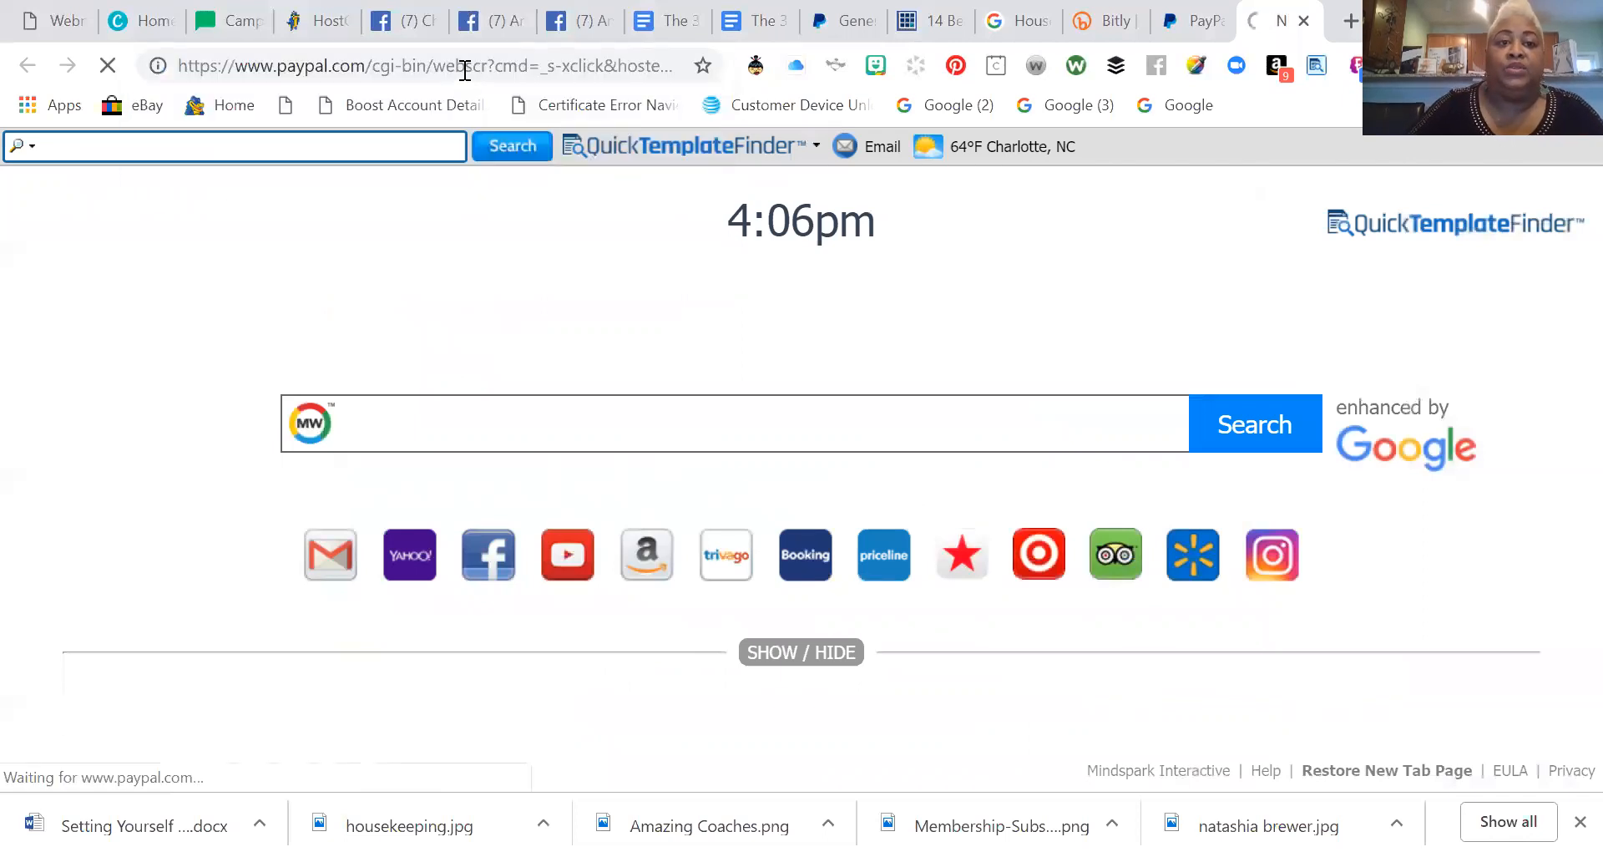